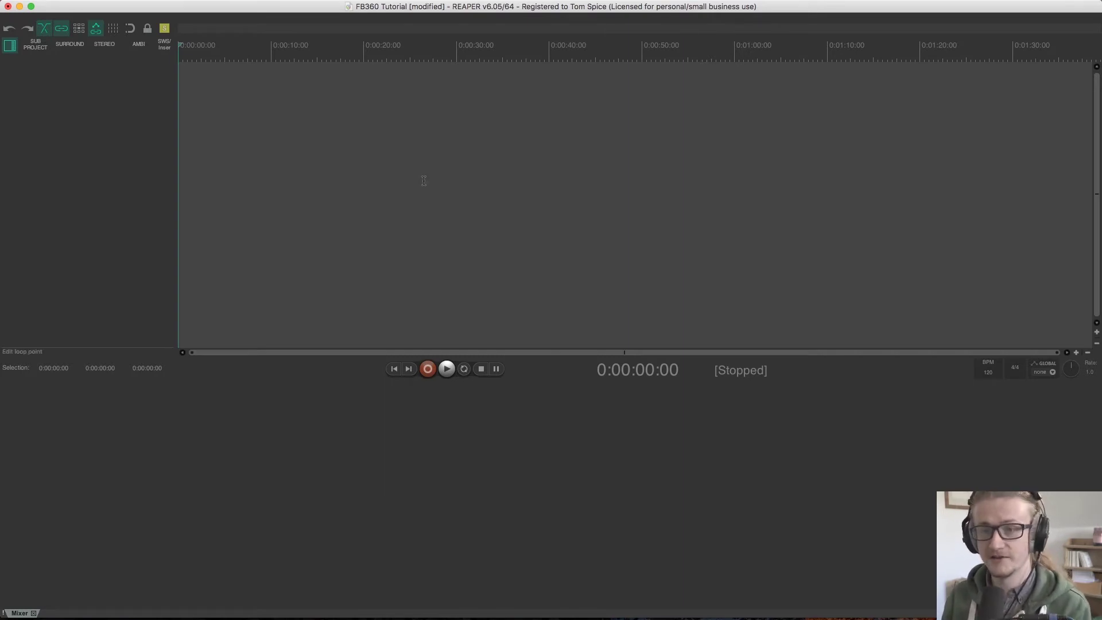
Add a track with Cmd+T and via the Track menu, undoing each addition
key("super+t")
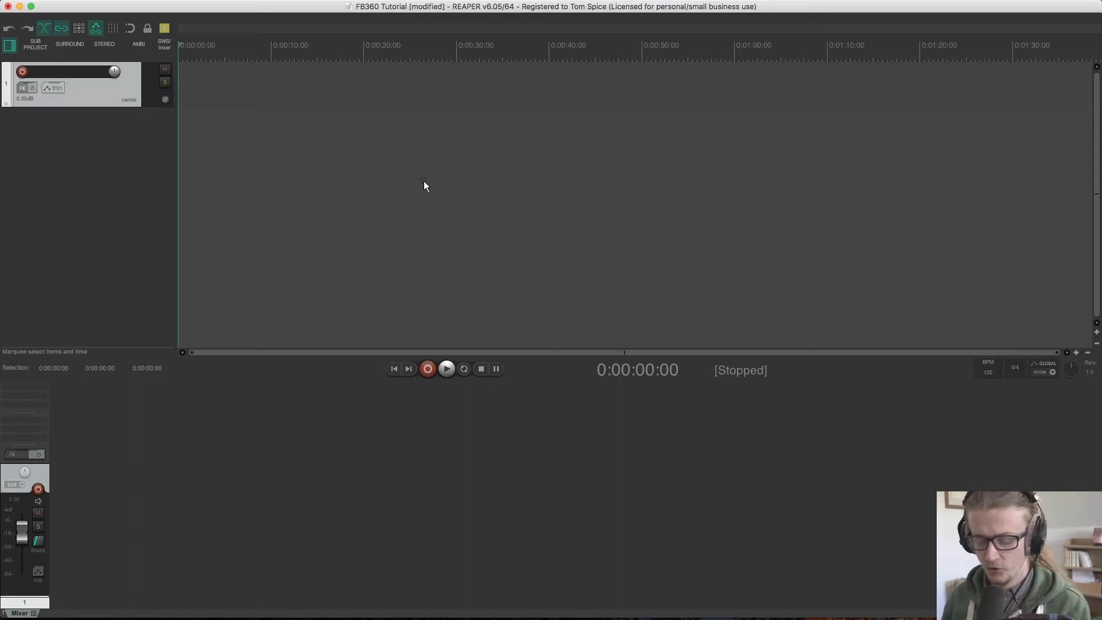
key("super+z")
left_click(219, 6)
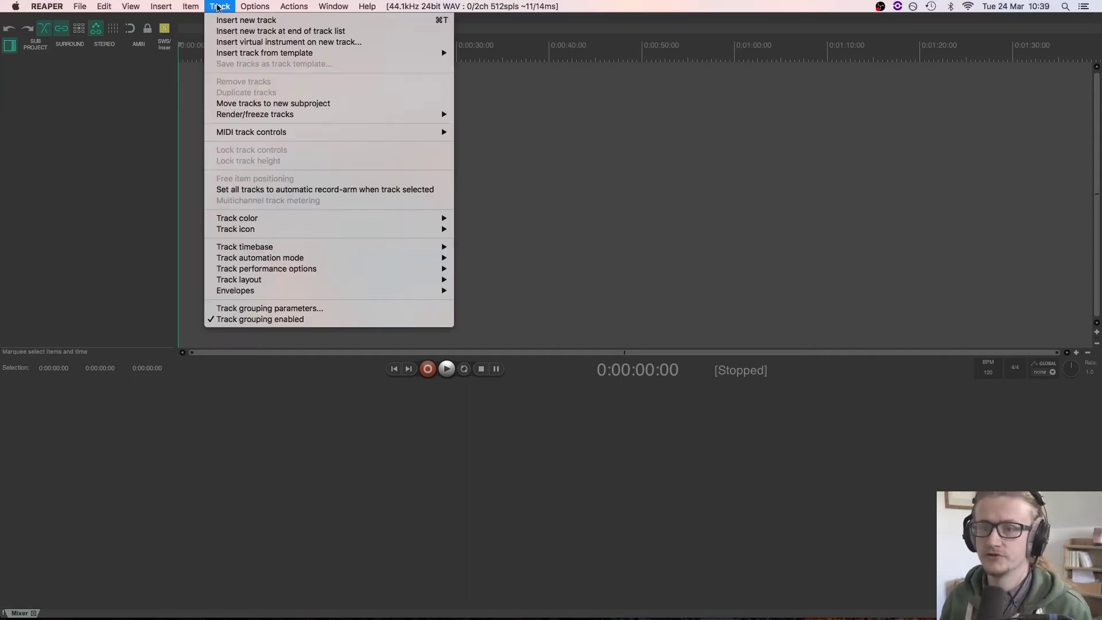
left_click(235, 20)
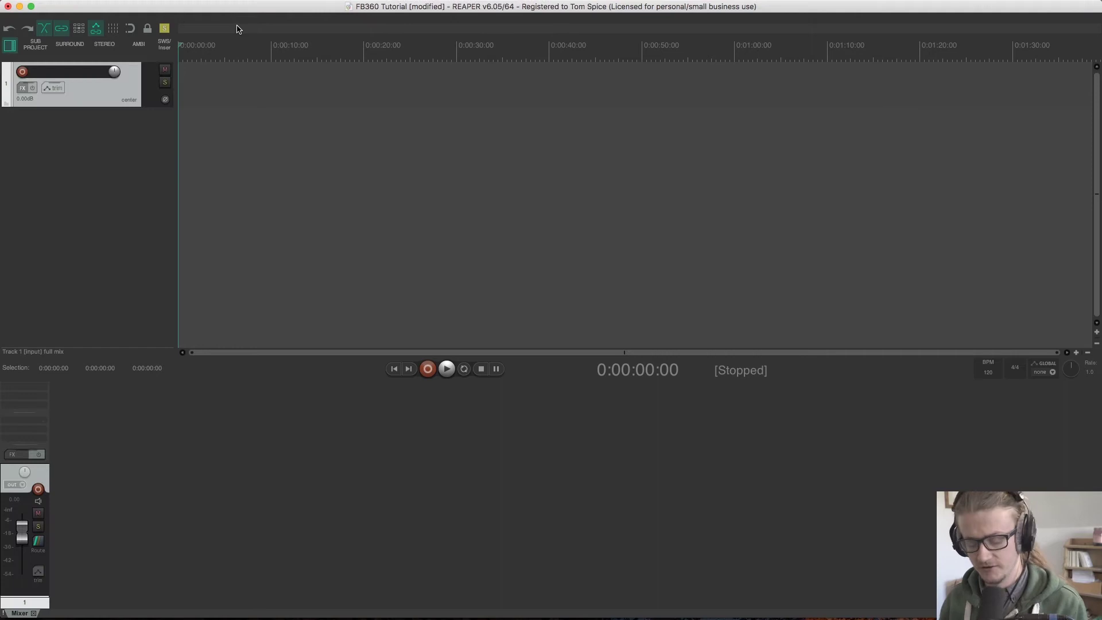
key("super+z")
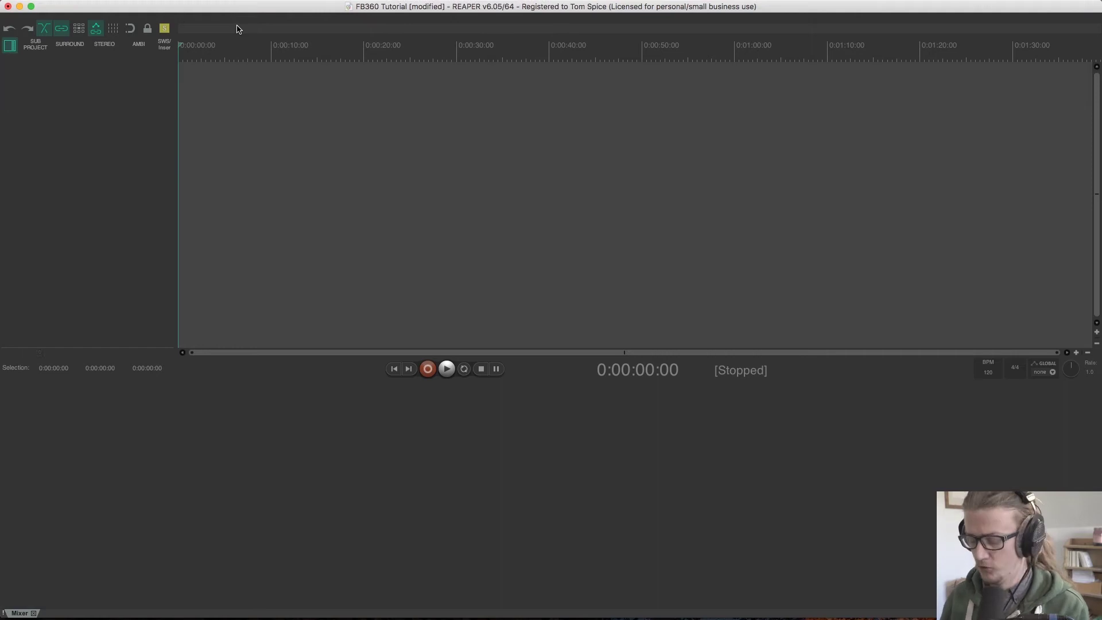
Add four empty tracks by double-clicking the empty track panel area
double_click(79, 78)
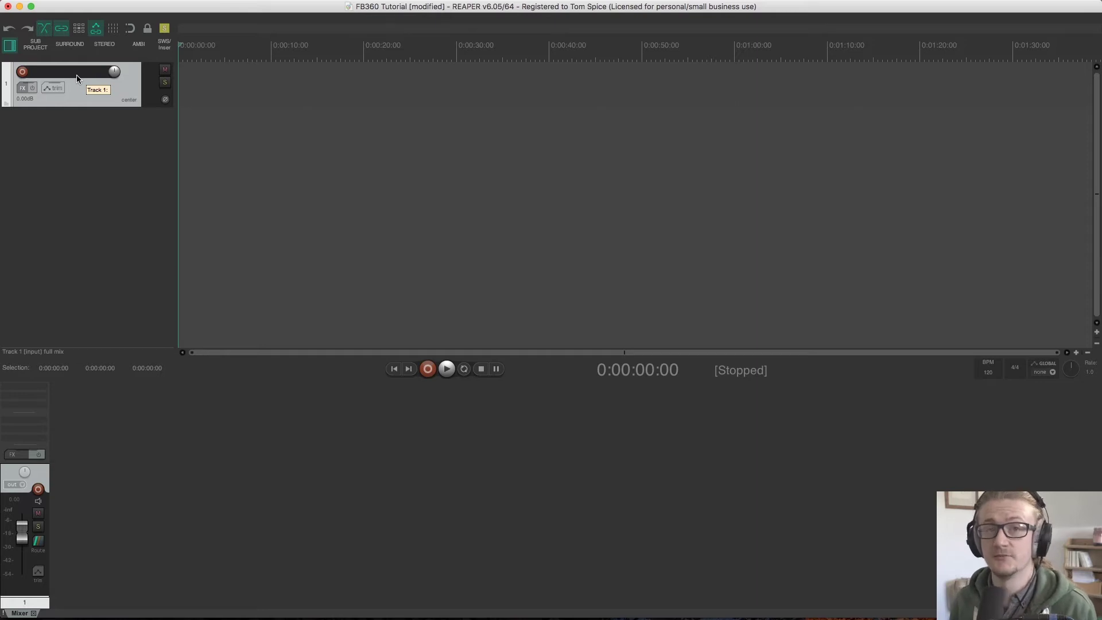
double_click(70, 129)
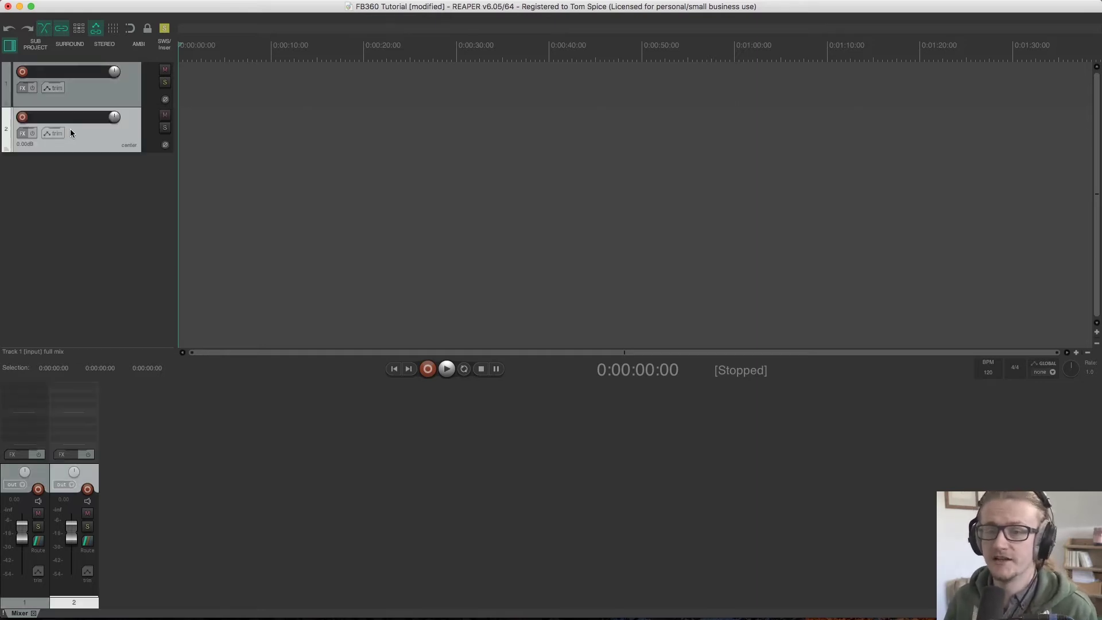
double_click(81, 177)
double_click(81, 215)
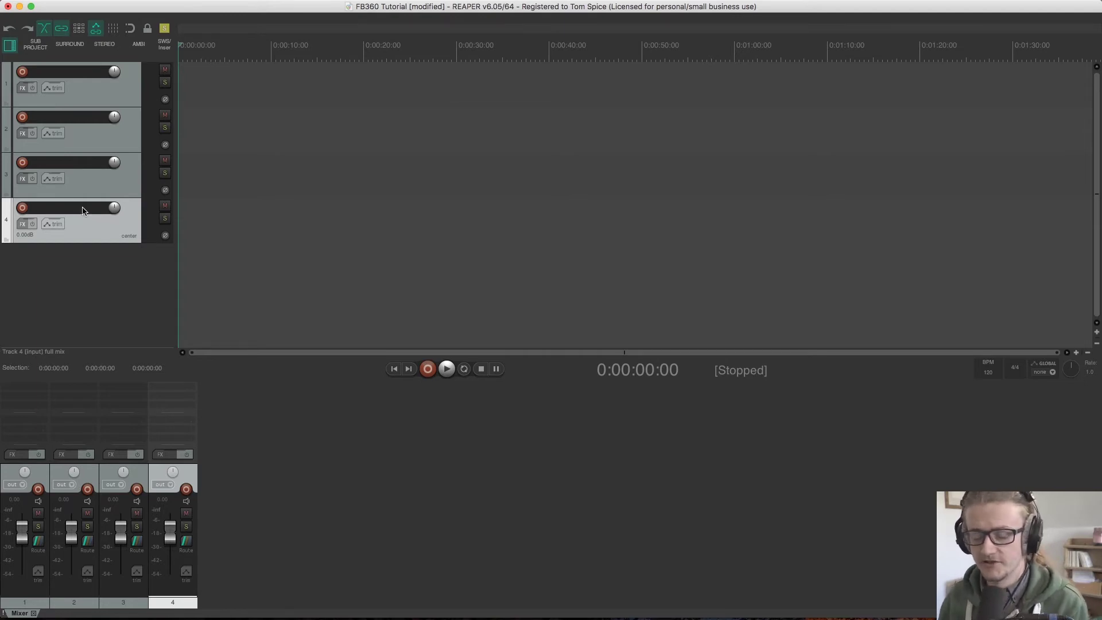
Delete the four blank tracks and add three new empty tracks
left_click(104, 91, "shift")
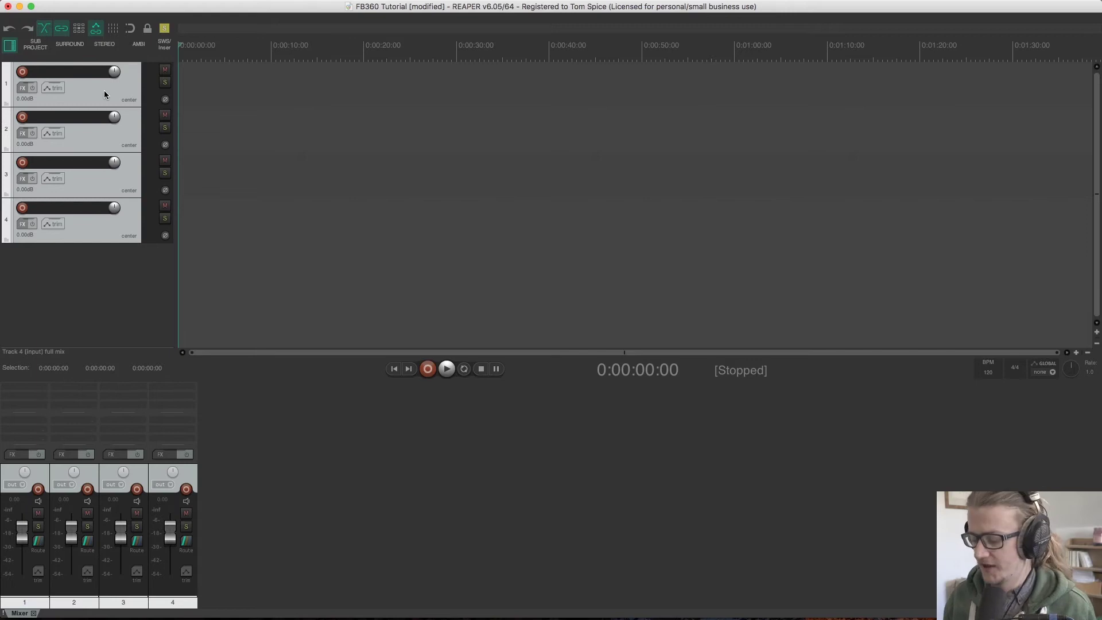
key("Delete")
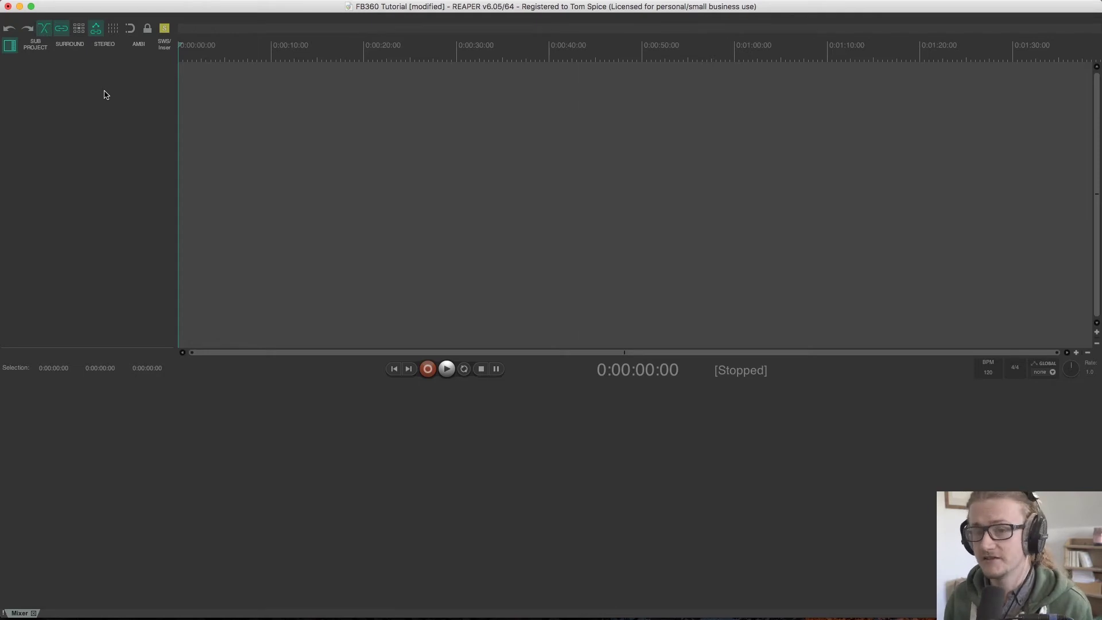
double_click(62, 81)
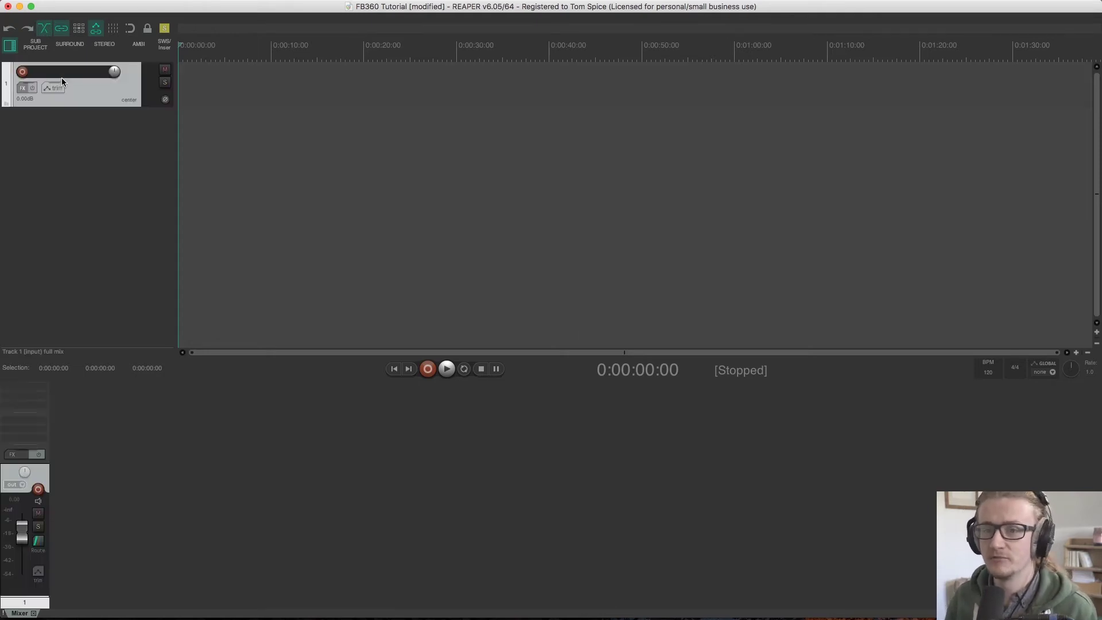
double_click(68, 154)
double_click(81, 200)
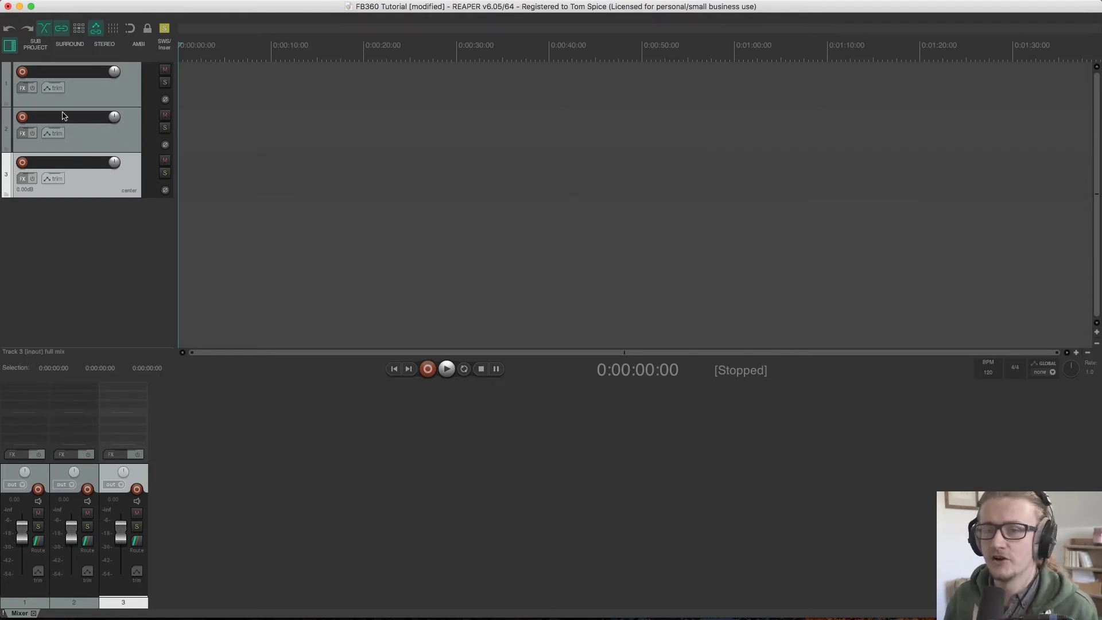
Name the three tracks 3D MASTER, CONTROL and HL MASTER
double_click(52, 72)
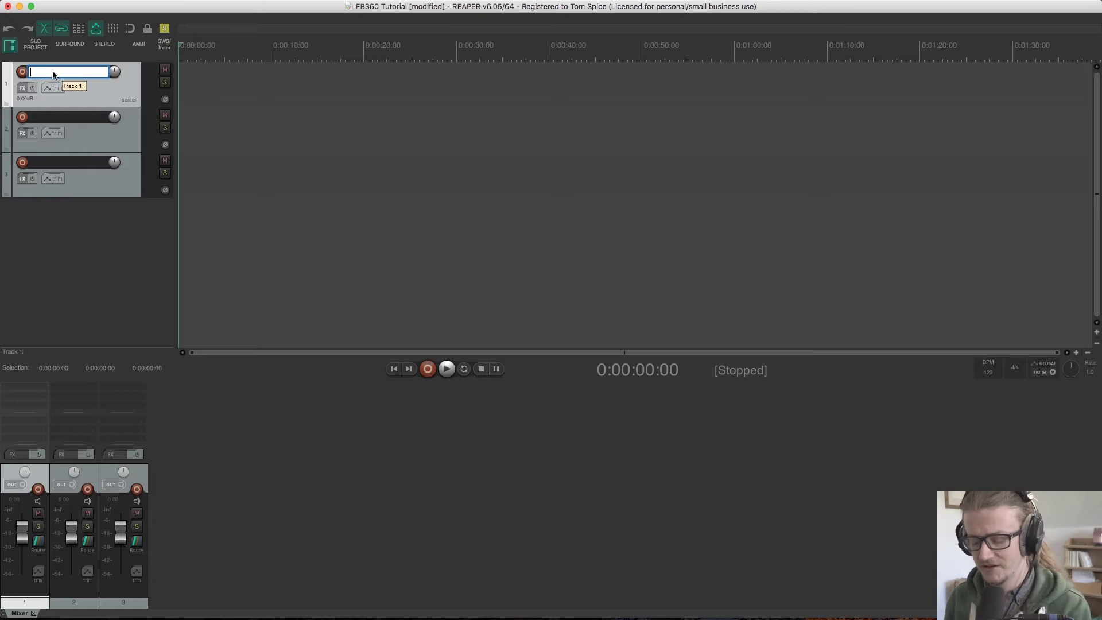
type("3D MASTER")
key("Return")
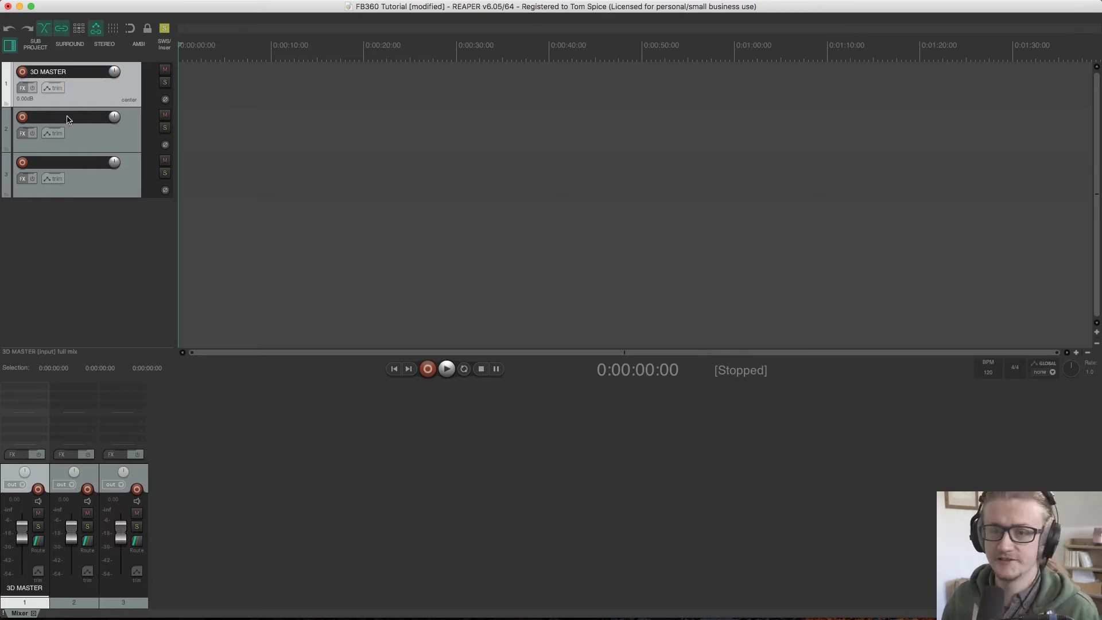
double_click(66, 118)
type("CONTROL")
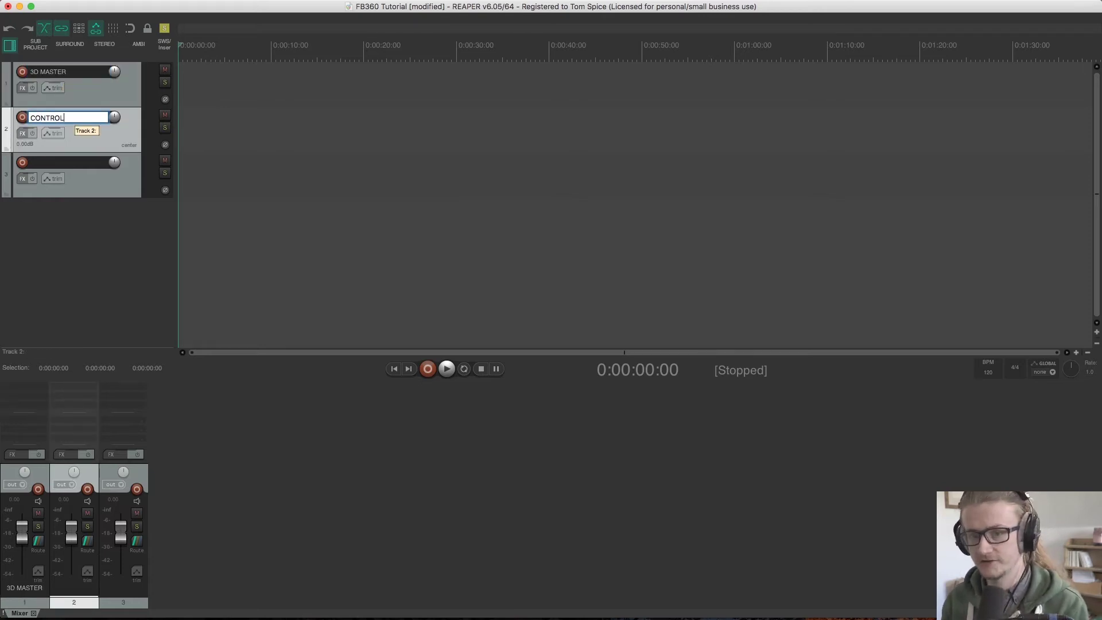
key("Return")
double_click(52, 164)
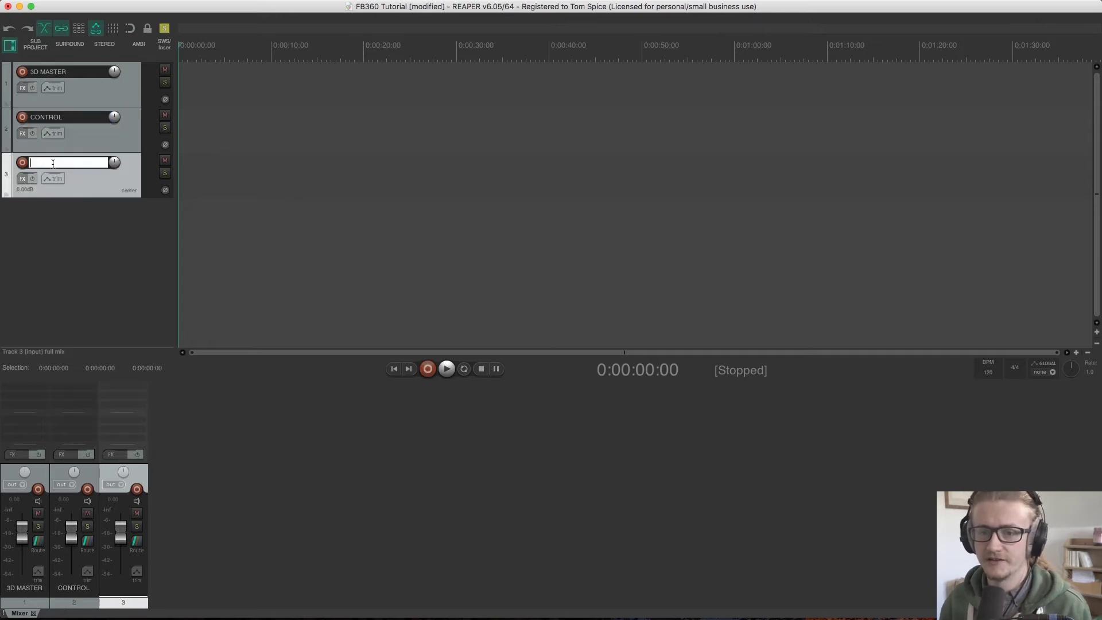
type("HL MAS")
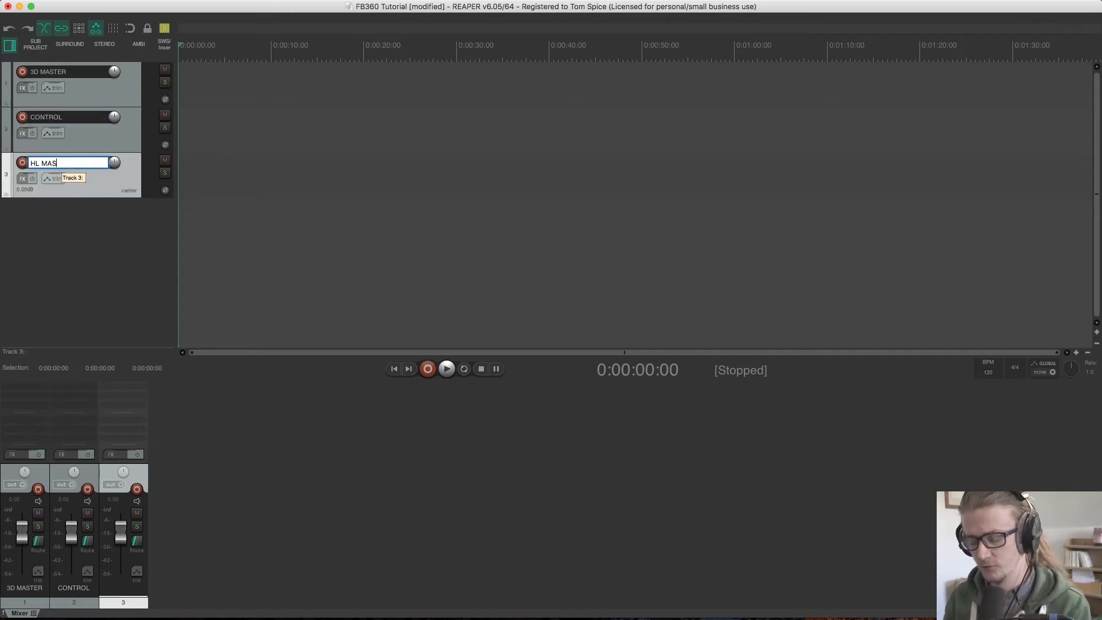
type("TER")
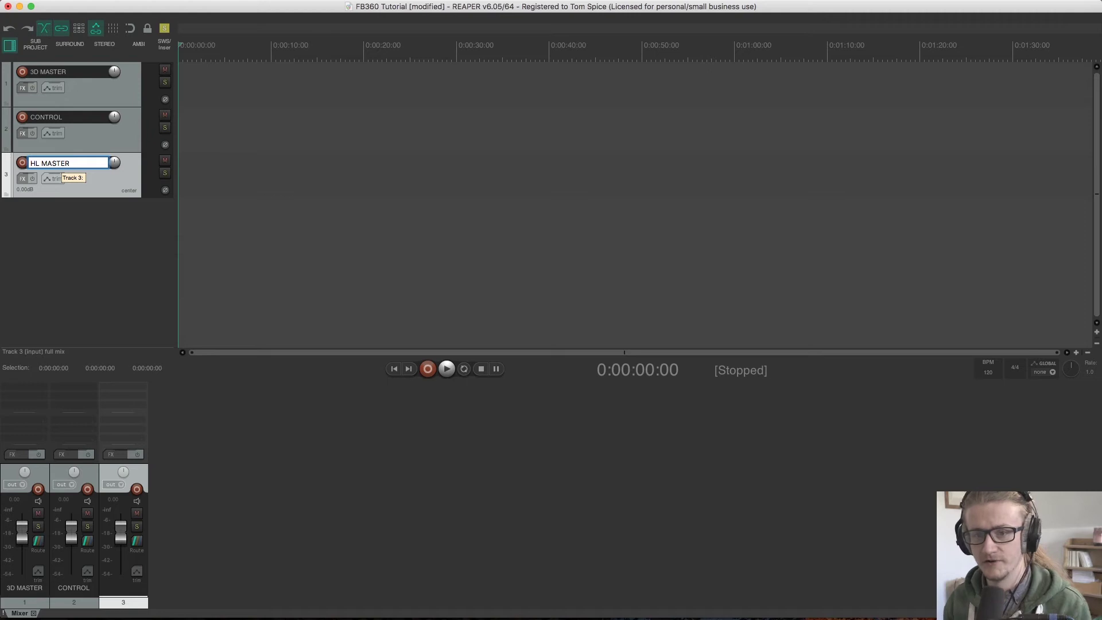
key("Return")
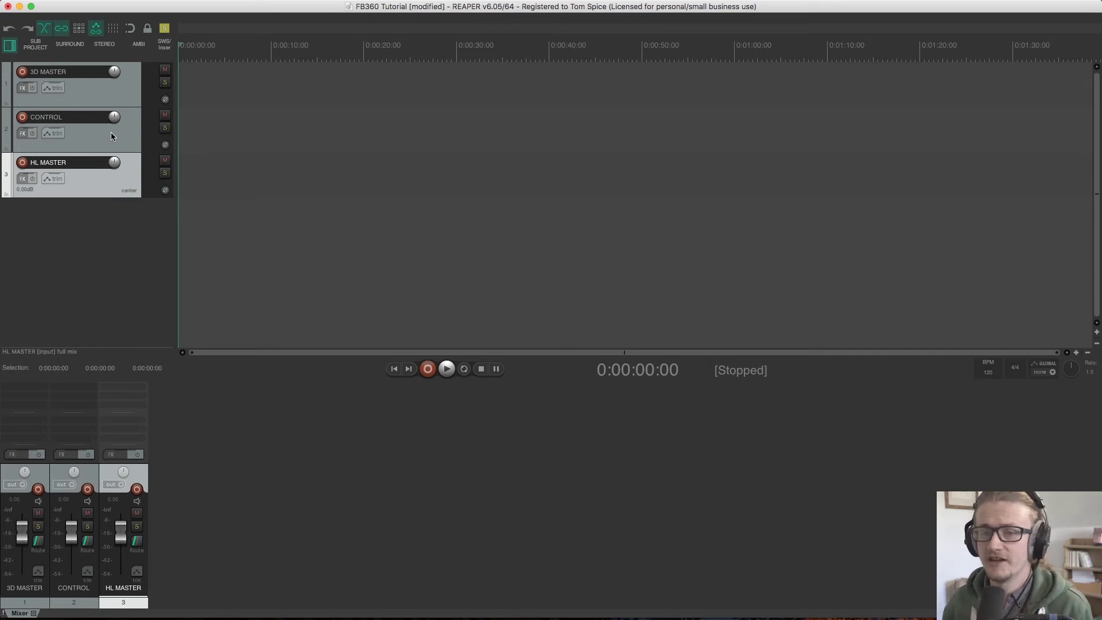
Add tracks 4 and 5 below HL MASTER and name them Spat 1 and Spat 2
double_click(89, 223)
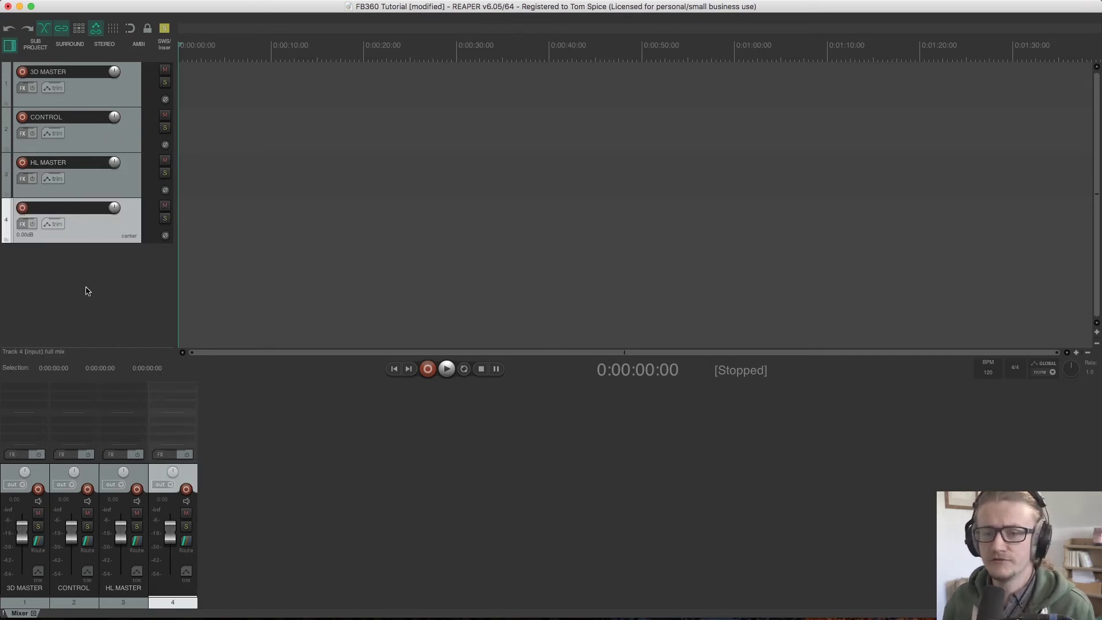
double_click(86, 267)
left_click(67, 209)
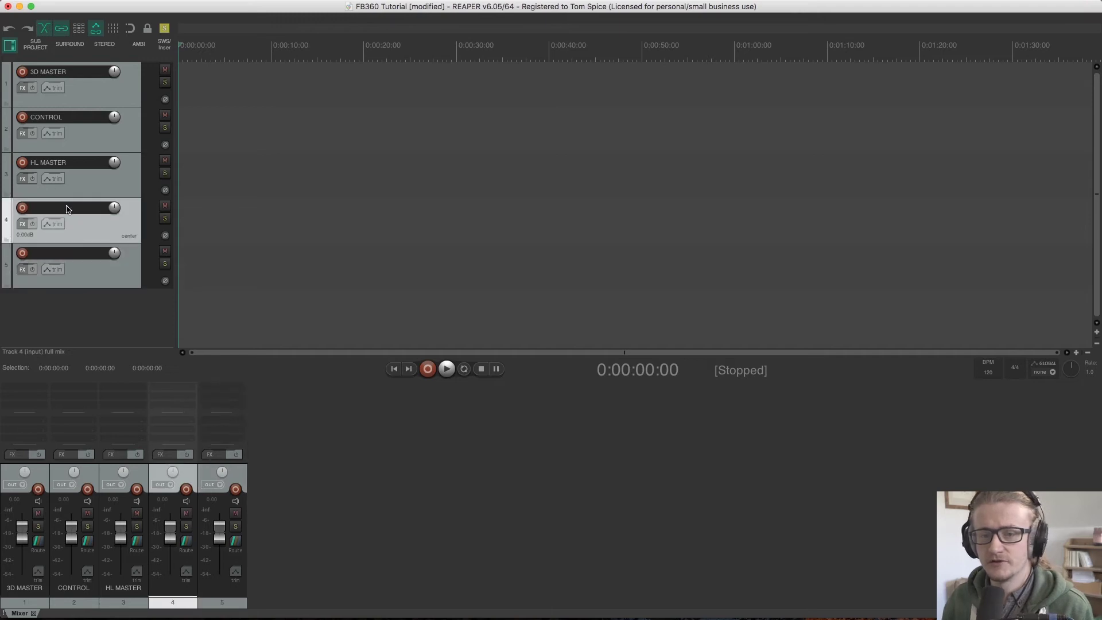
double_click(64, 209)
type("Spa")
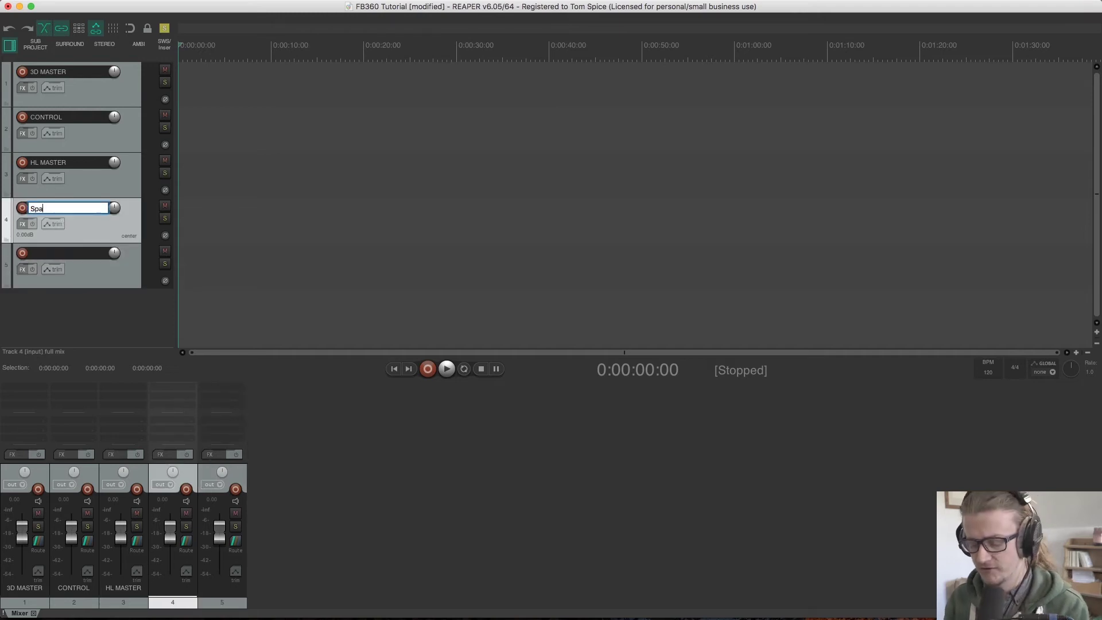
type("t 1")
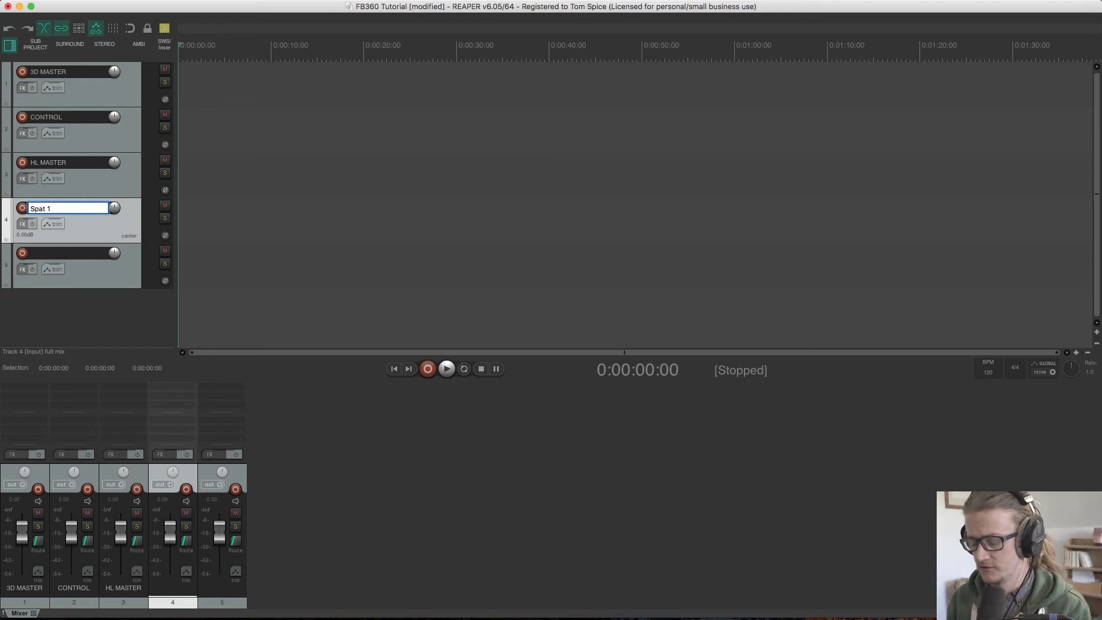
key("Tab")
type("Spat 2")
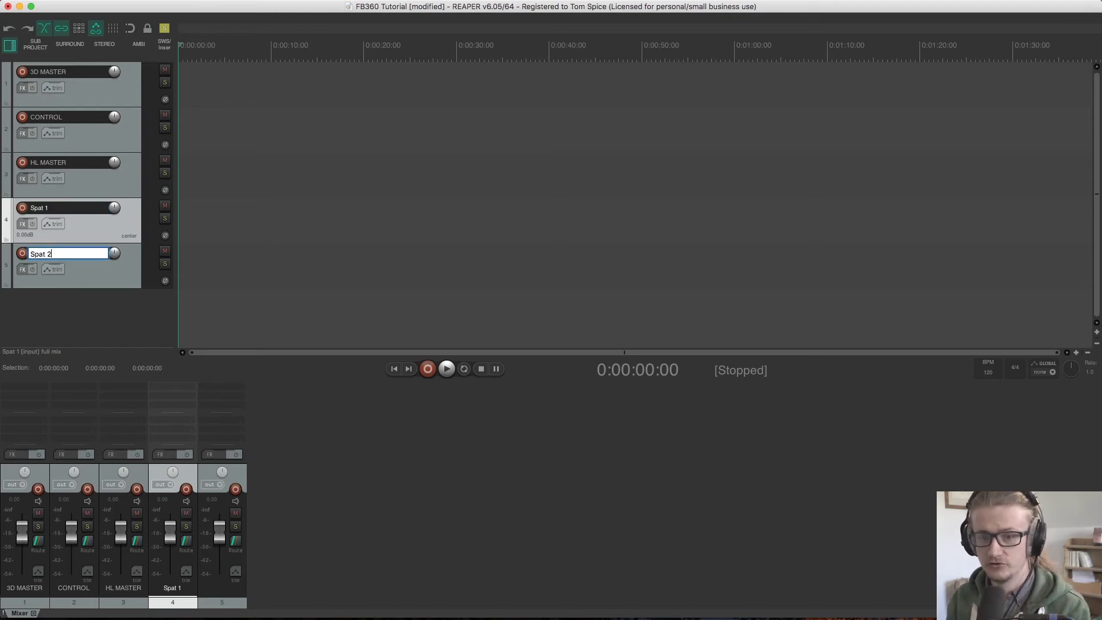
key("Return")
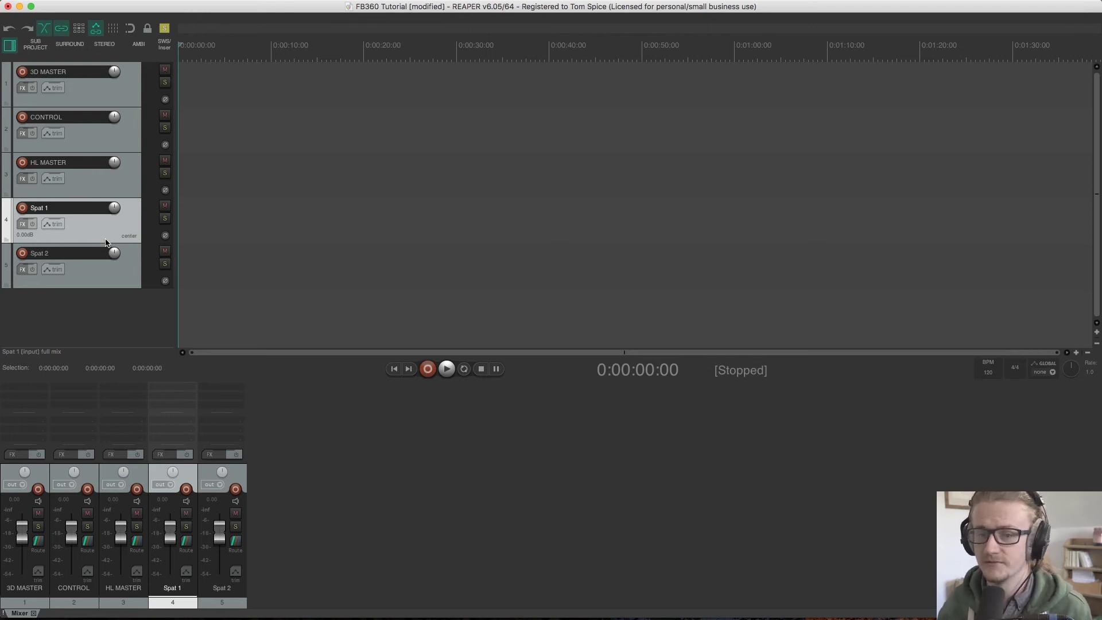
Drag Spat 1 and Spat 2 under 3D MASTER as child tracks, then toggle the folder's collapse button
left_click(96, 281, "shift")
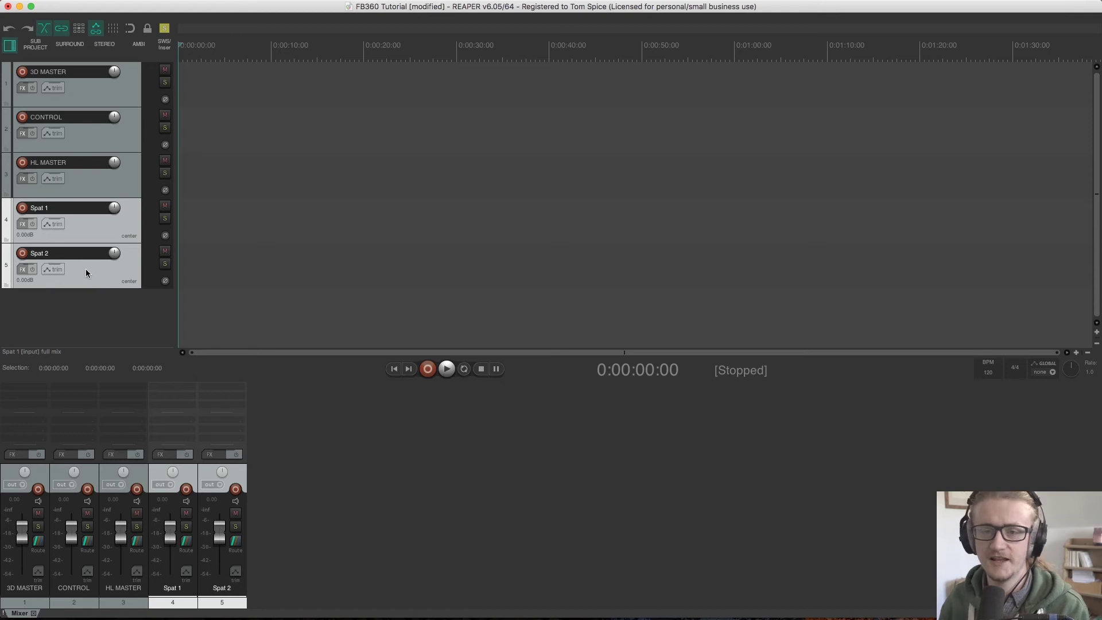
left_click_drag(88, 231, 95, 84)
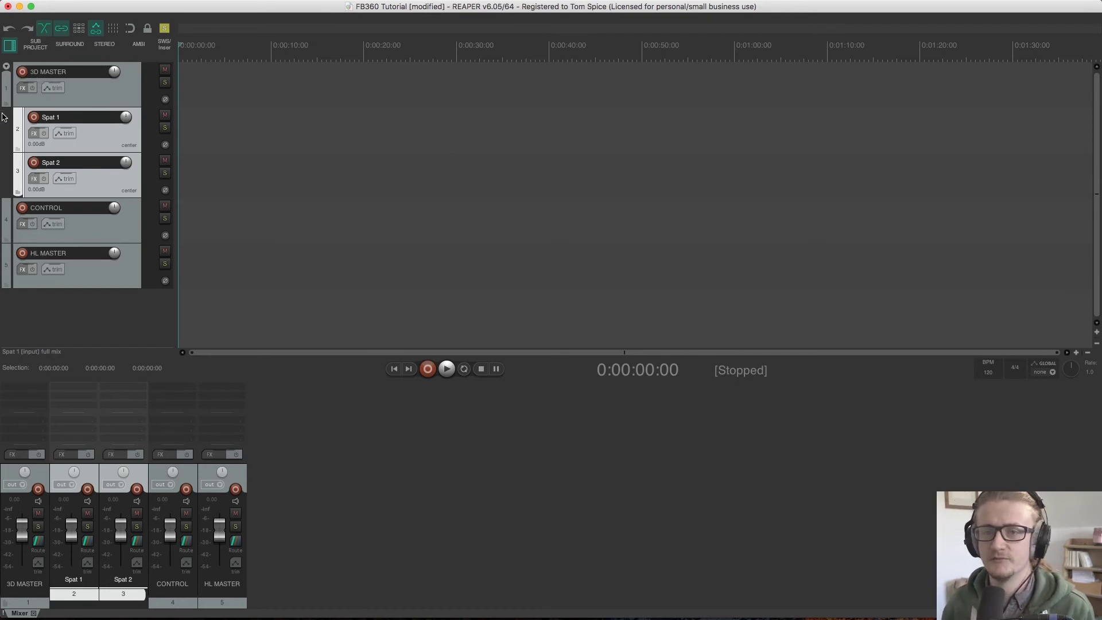
left_click(6, 68)
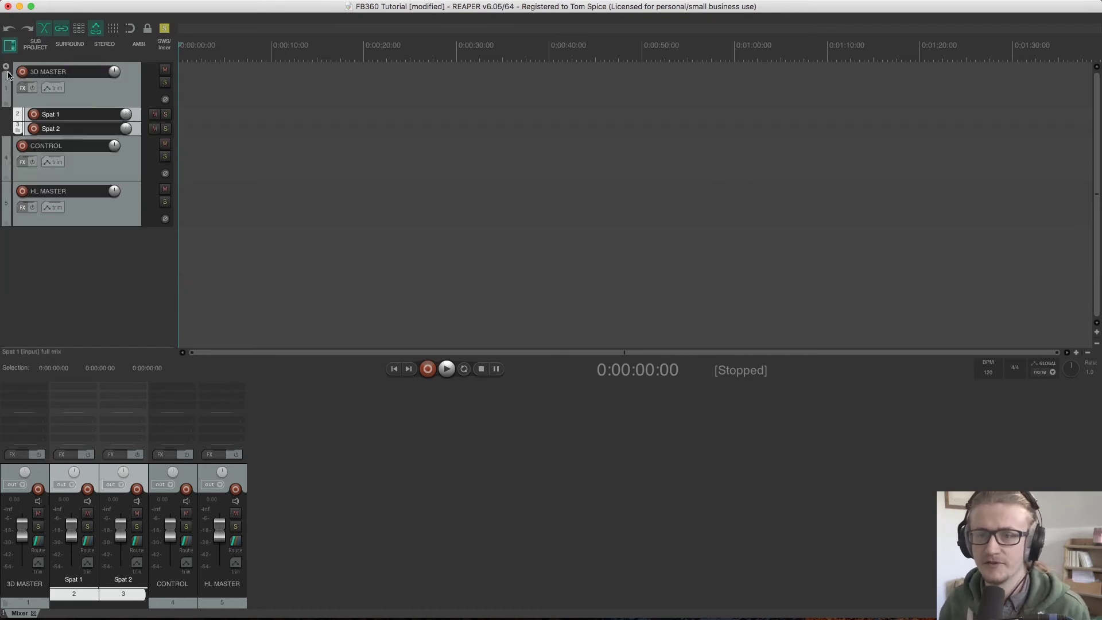
left_click(6, 68)
left_click(7, 67)
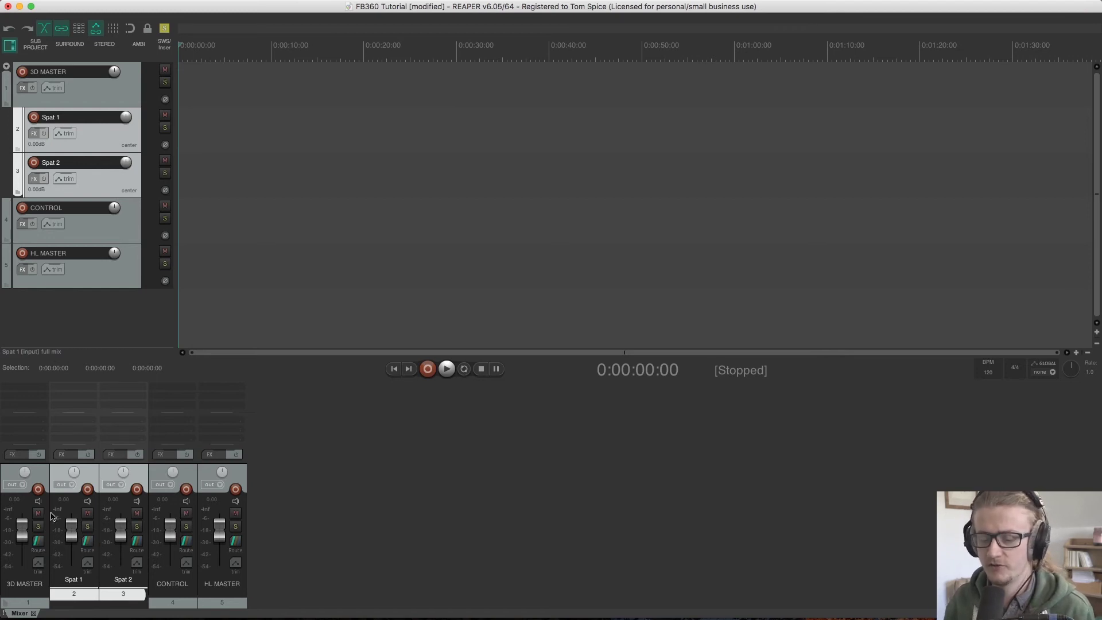
Open Spat 1's Routing window from its mixer strip and move it to mid-screen
left_click(89, 545)
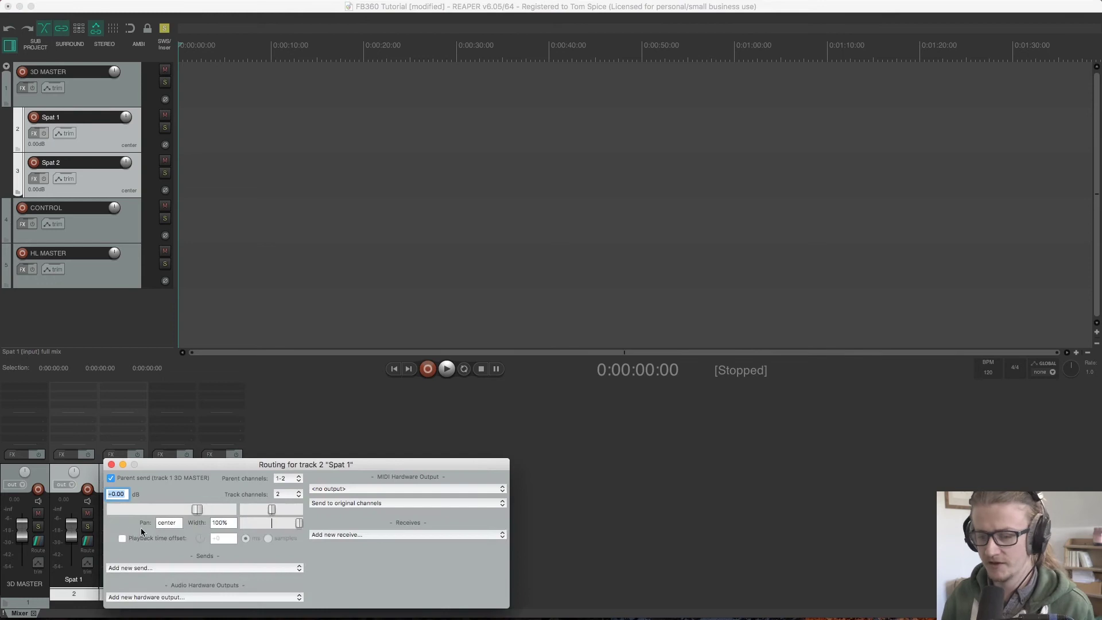
left_click_drag(251, 463, 377, 146)
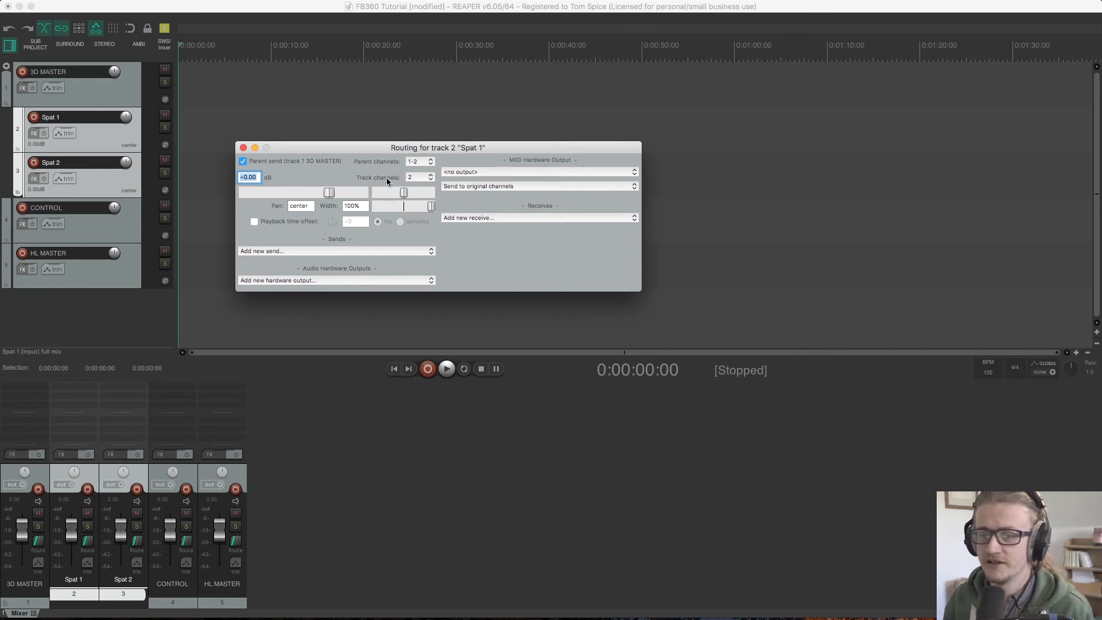
Choose 16 in Spat 1's Track channels dropdown
left_click(425, 179)
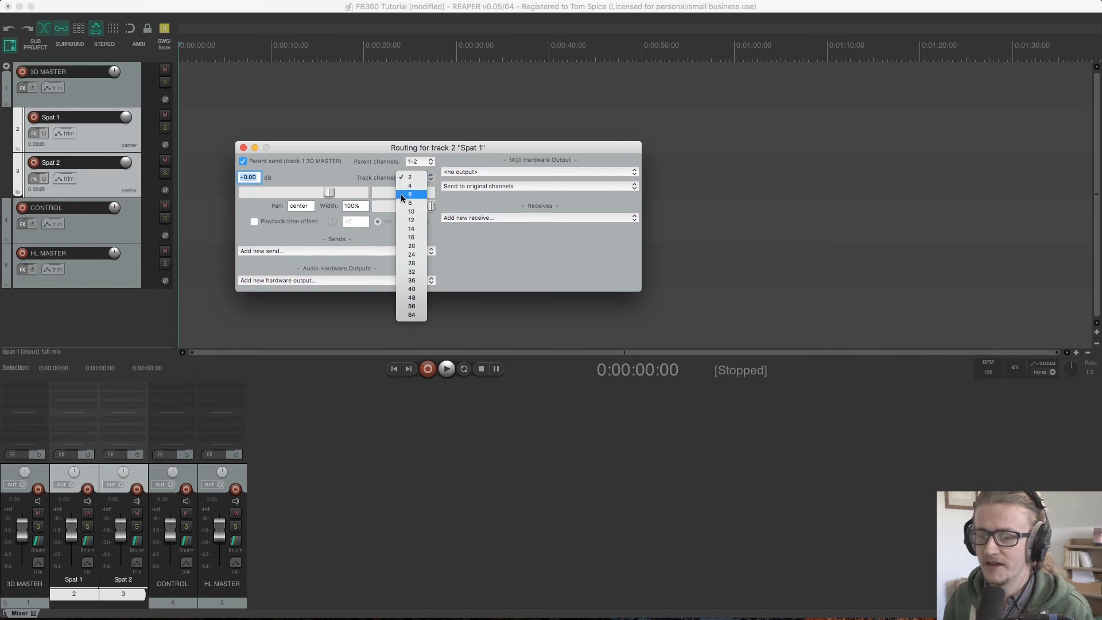
left_click(412, 238)
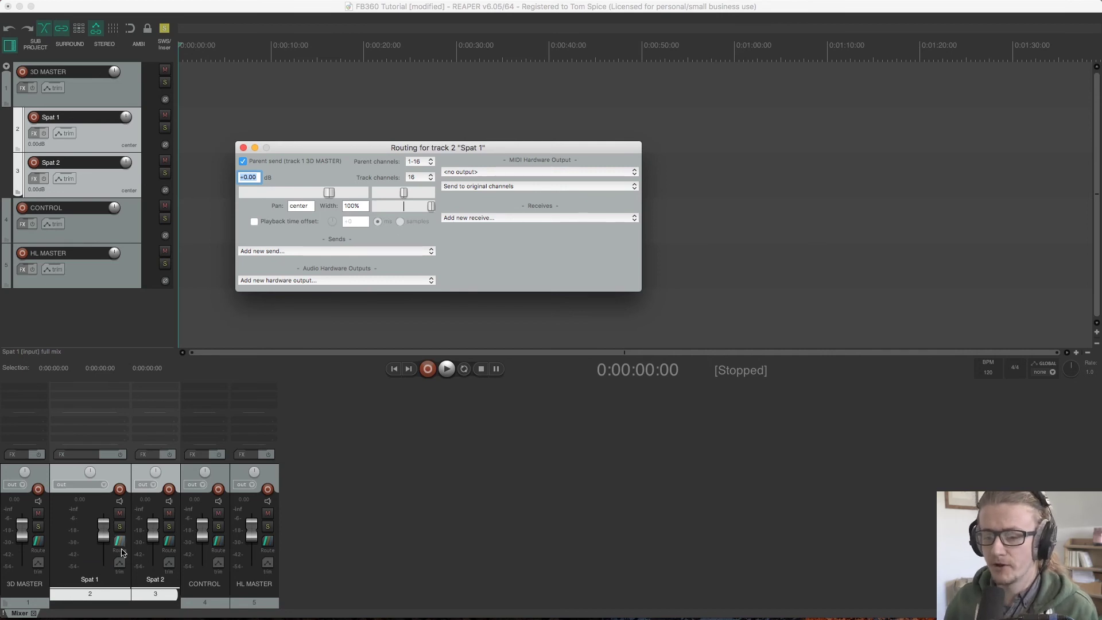
Close Spat 1's routing and set Spat 2 to 16 track channels
left_click(162, 592)
left_click(169, 541)
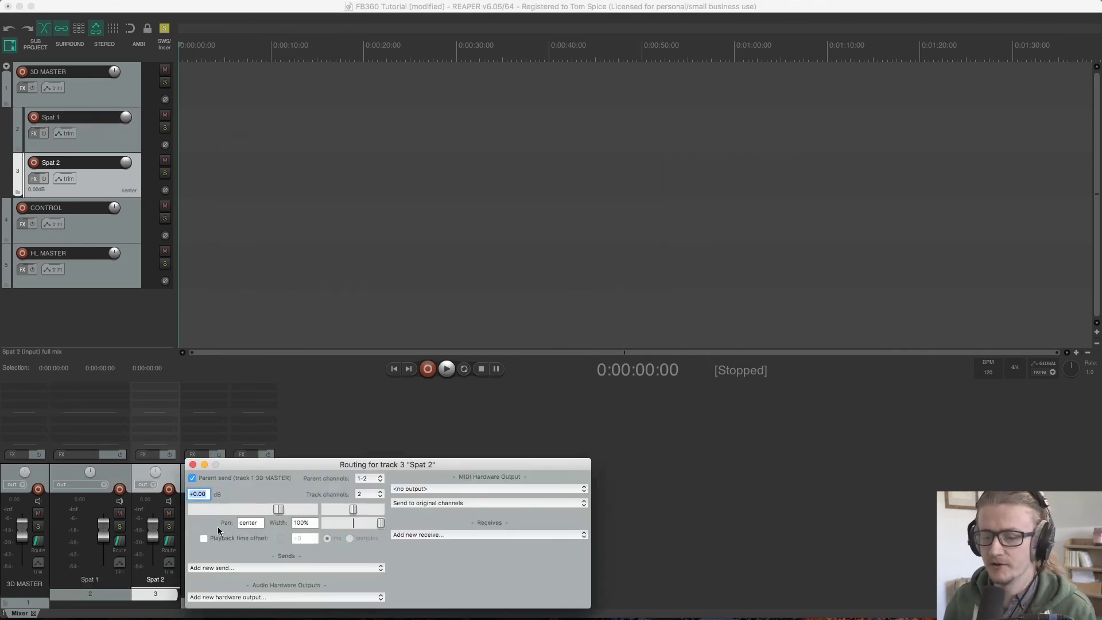
left_click_drag(290, 463, 355, 248)
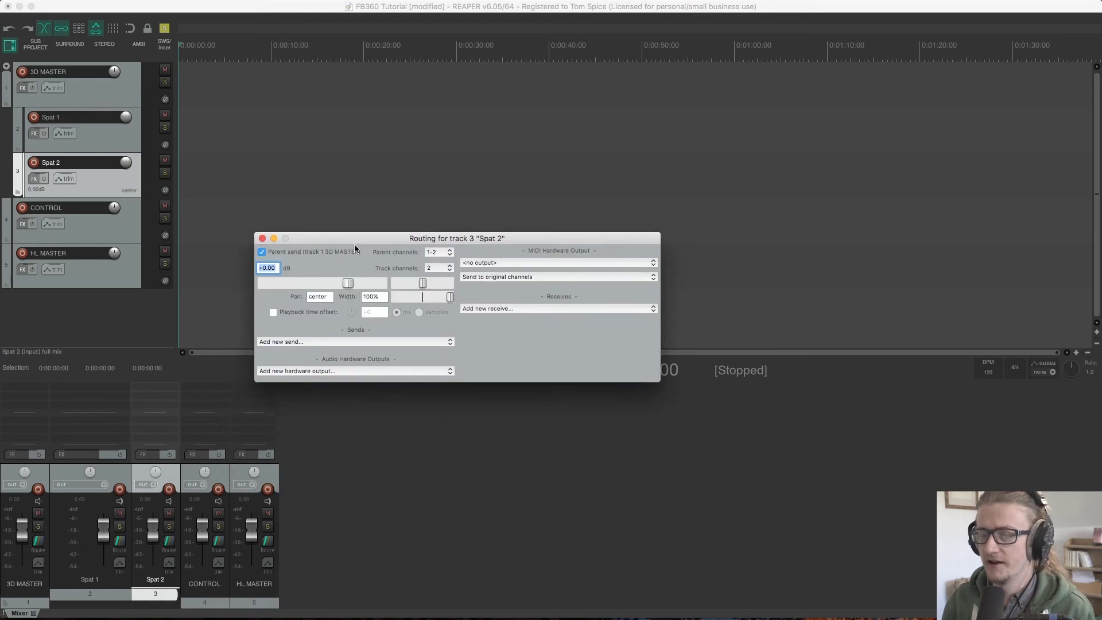
left_click(438, 267)
left_click(439, 328)
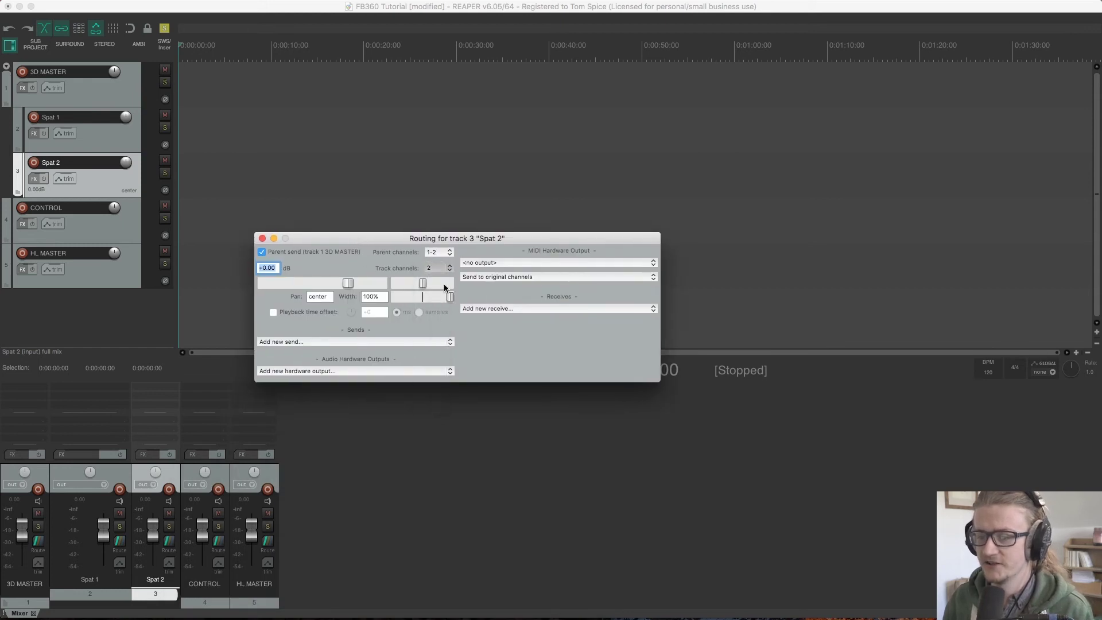
left_click(263, 239)
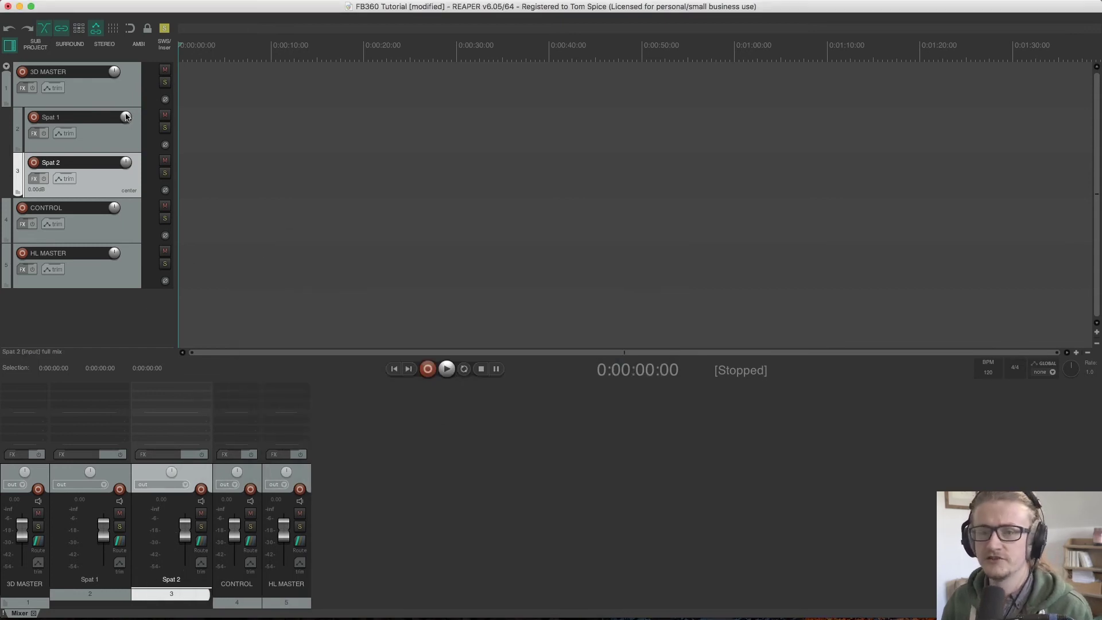
Set the 3D MASTER track to 16 track channels
left_click(97, 102)
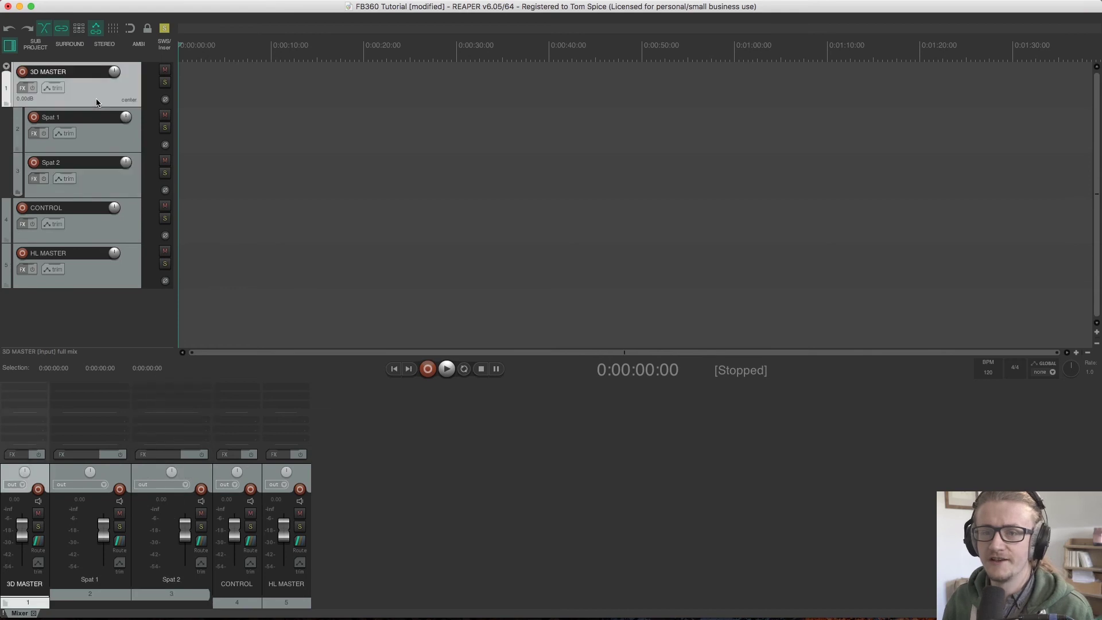
left_click(38, 541)
left_click(248, 494)
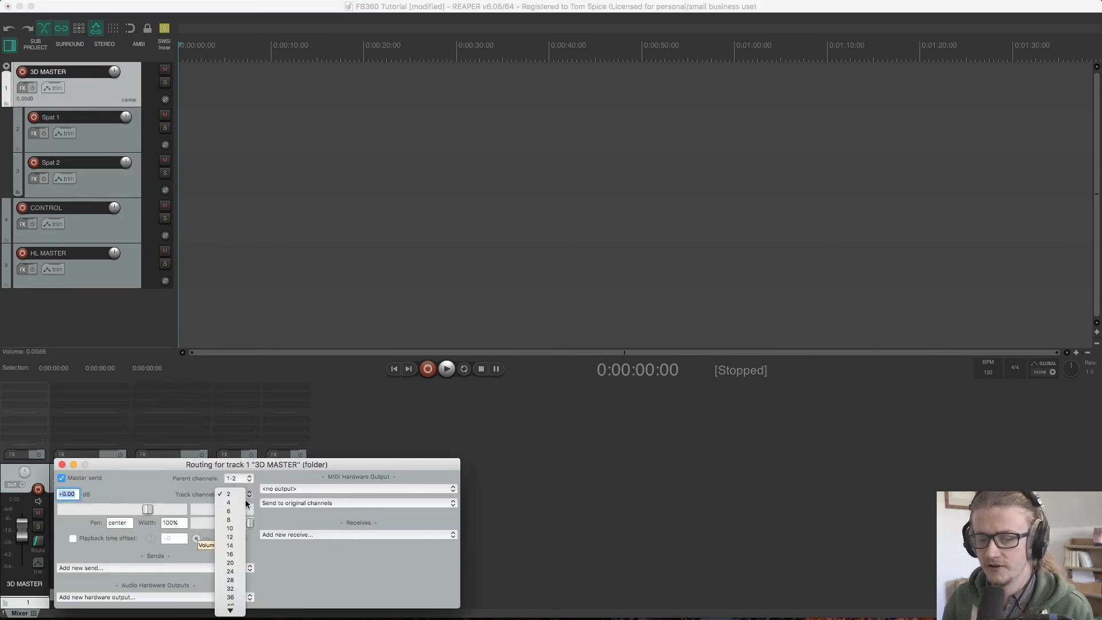
left_click(232, 556)
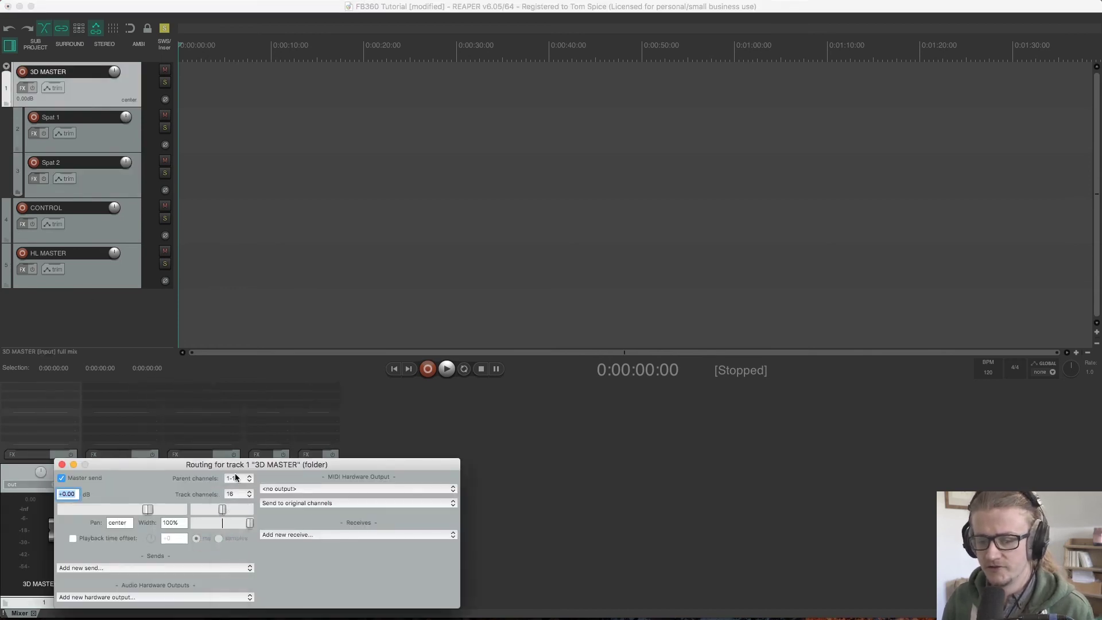
left_click(62, 464)
Set the CONTROL track to 16 track channels
left_click(265, 602)
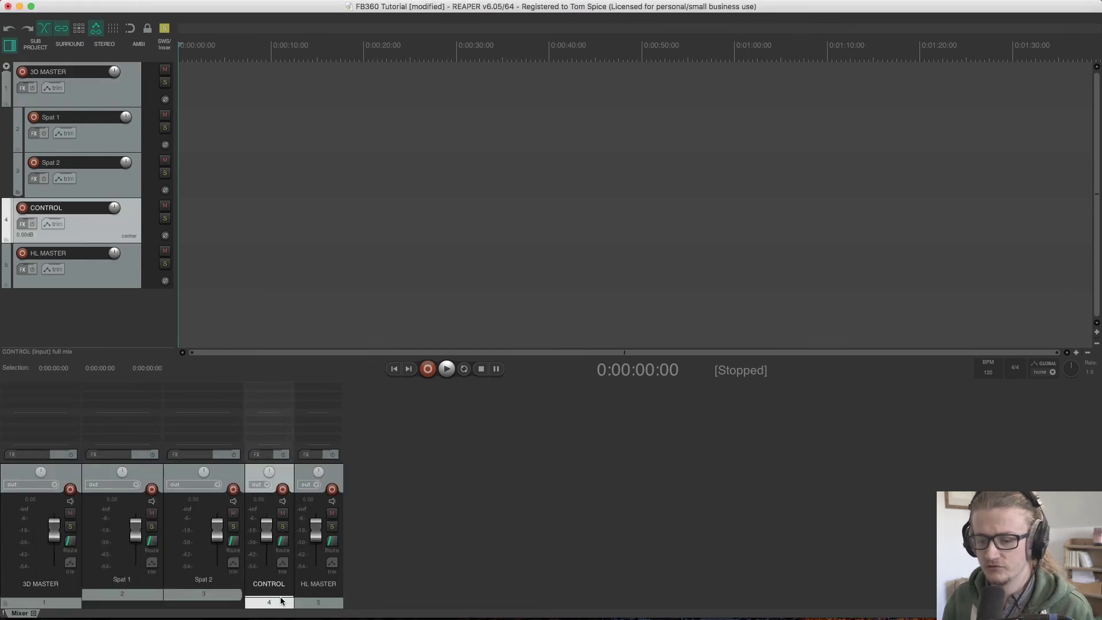
left_click(283, 541)
left_click(482, 494)
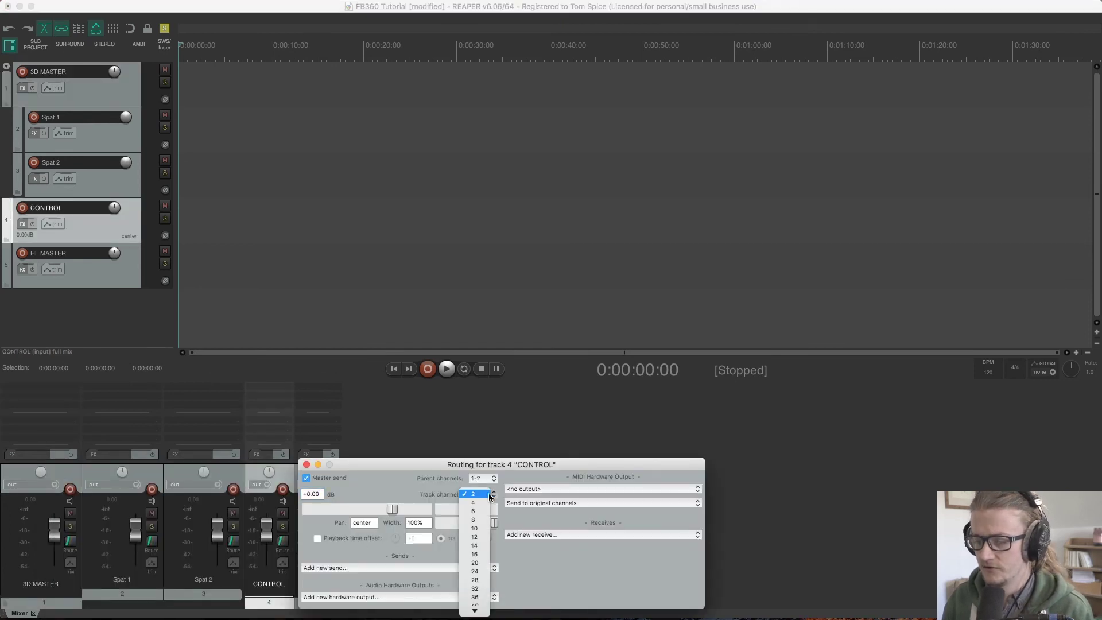
left_click(473, 554)
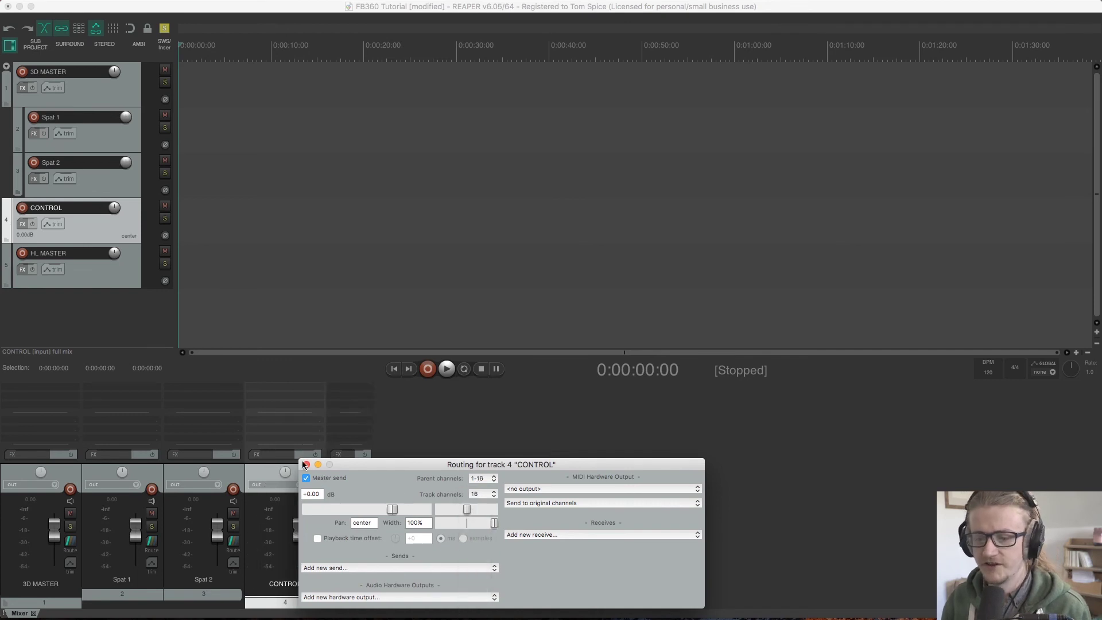
left_click(306, 464)
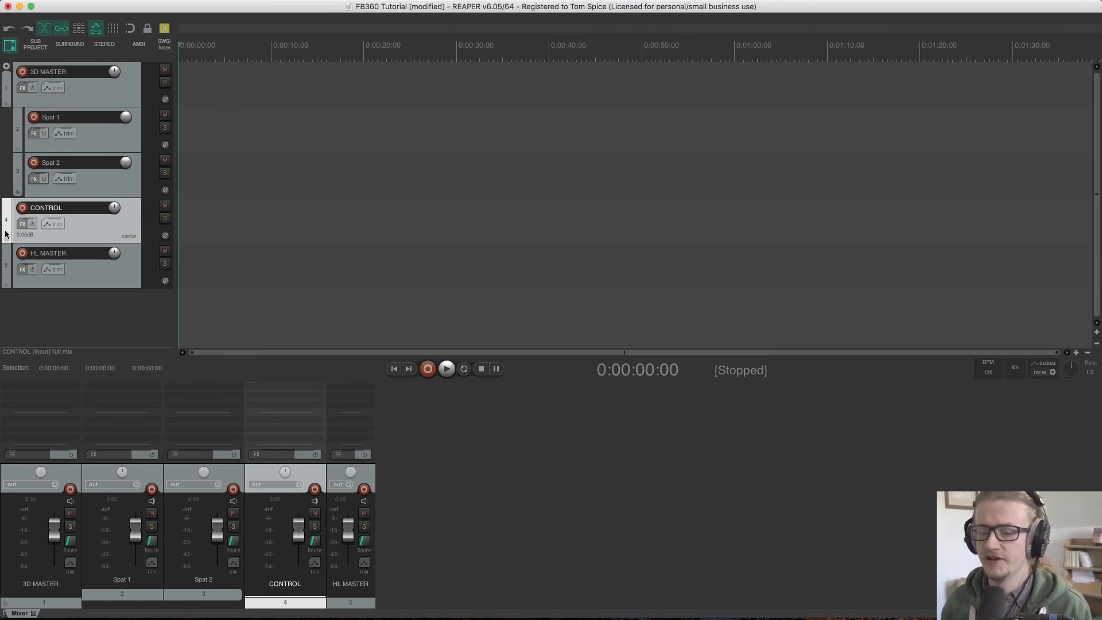
Open 3D MASTER's Routing window and uncheck Master send
left_click(70, 540)
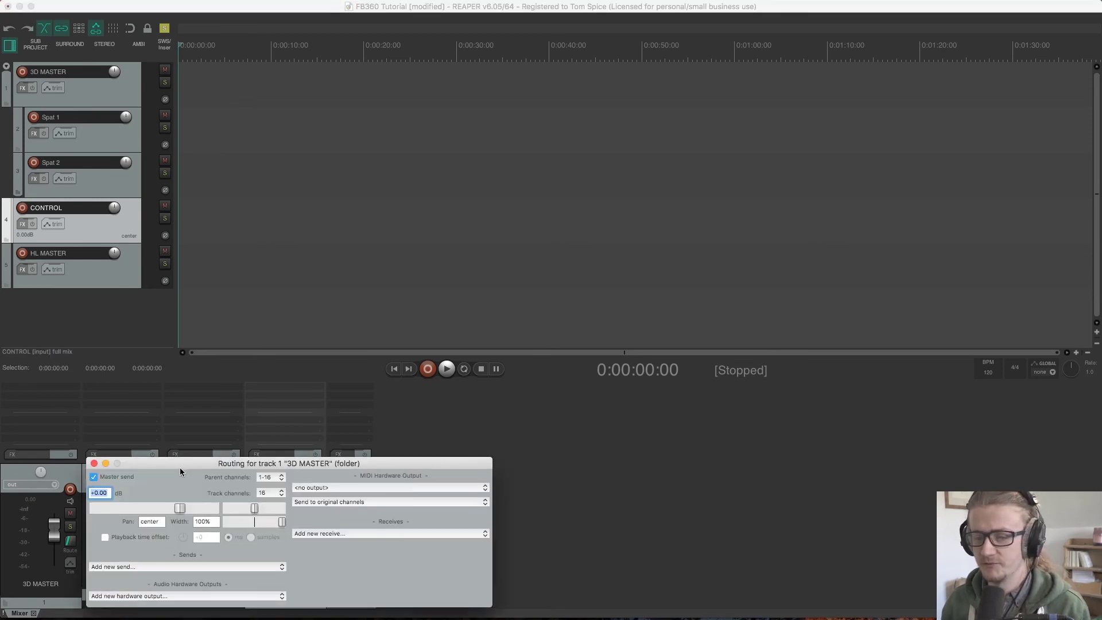
left_click_drag(182, 470, 338, 108)
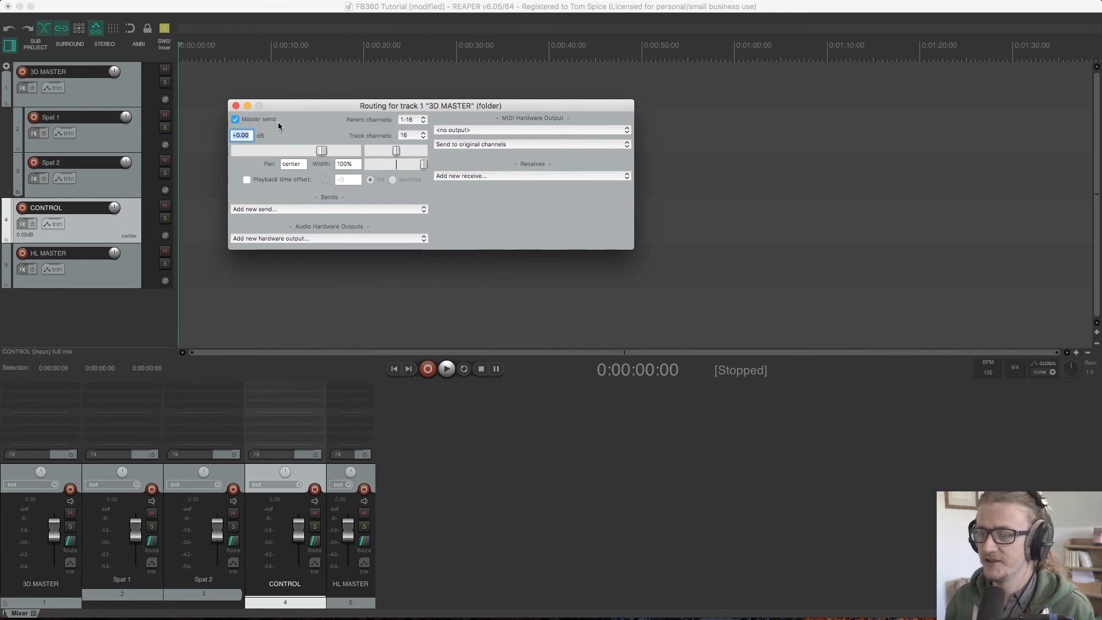
left_click(235, 120)
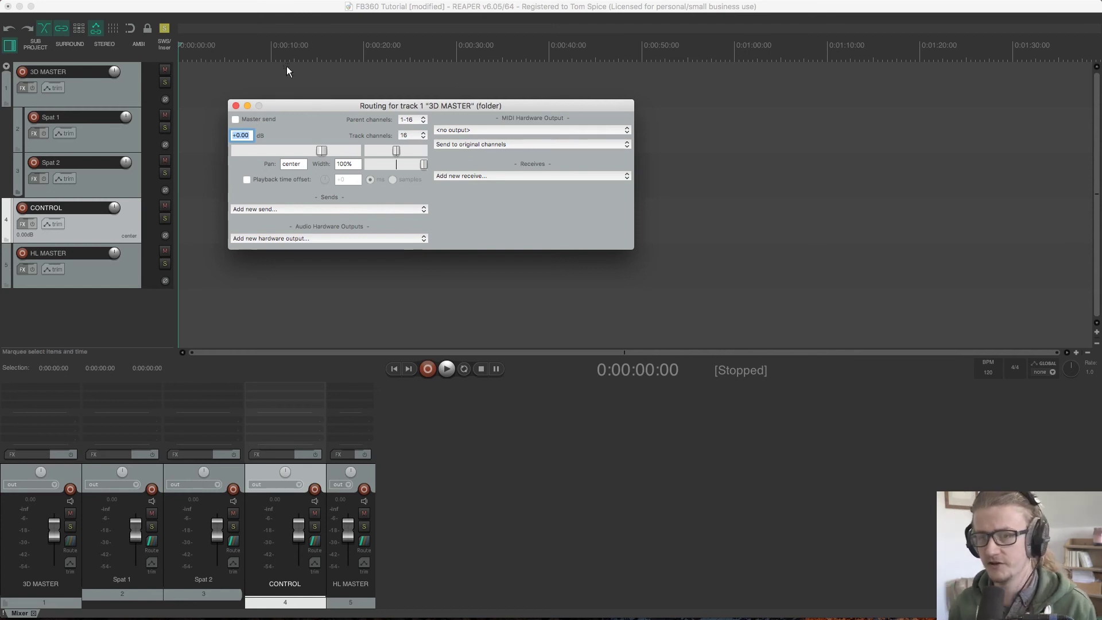
mouse_move(94, 3)
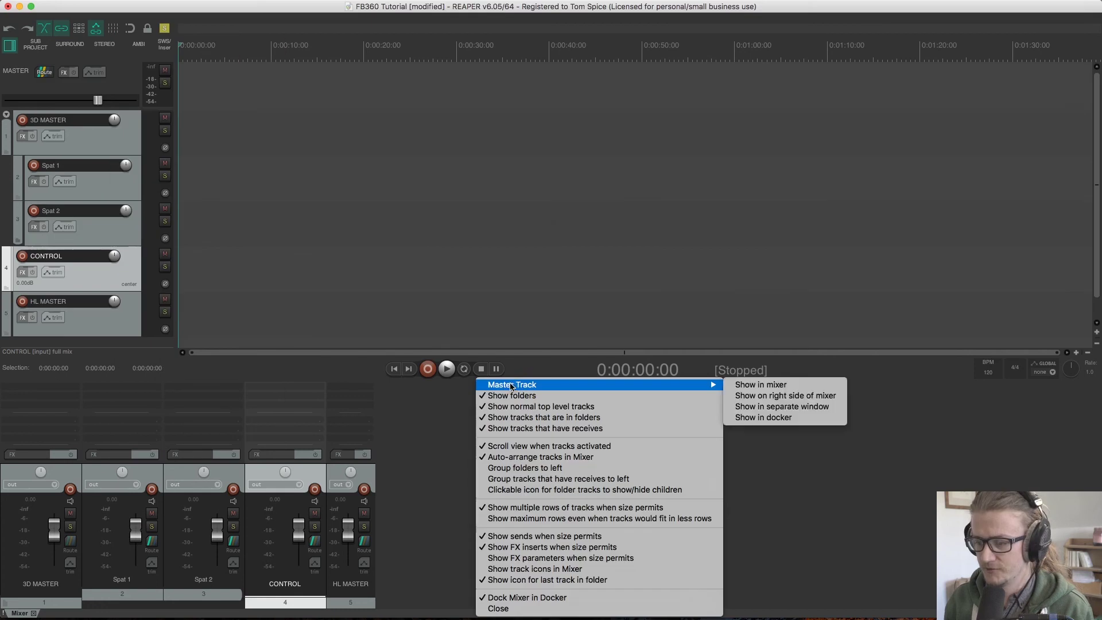
Show the master track in the mixer and reopen 3D MASTER's Routing window, moved aside
left_click(734, 389)
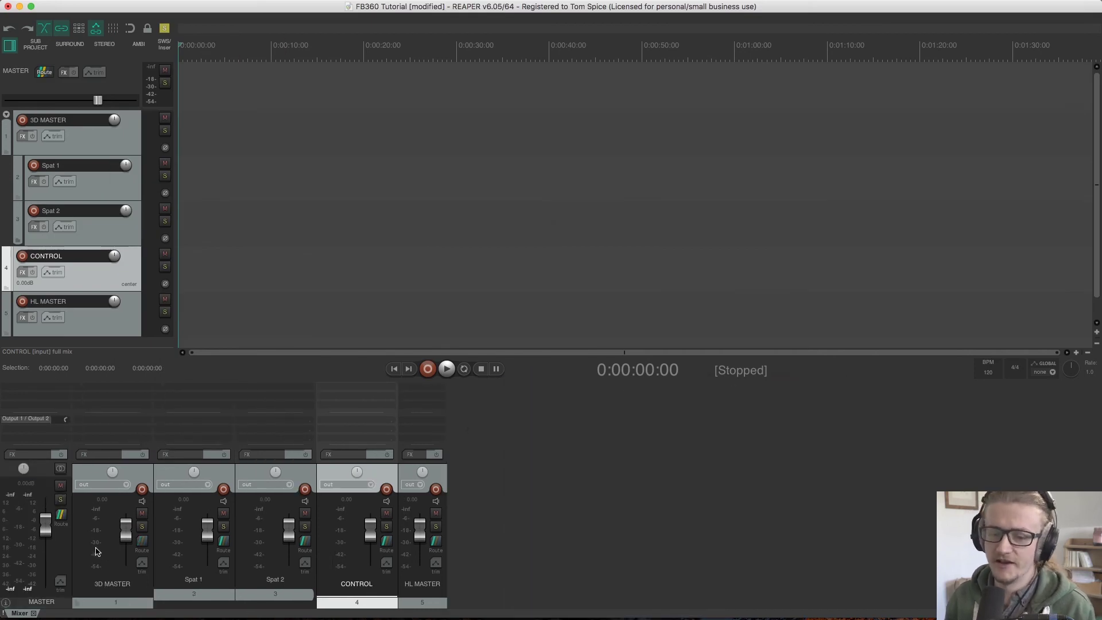
left_click(143, 542)
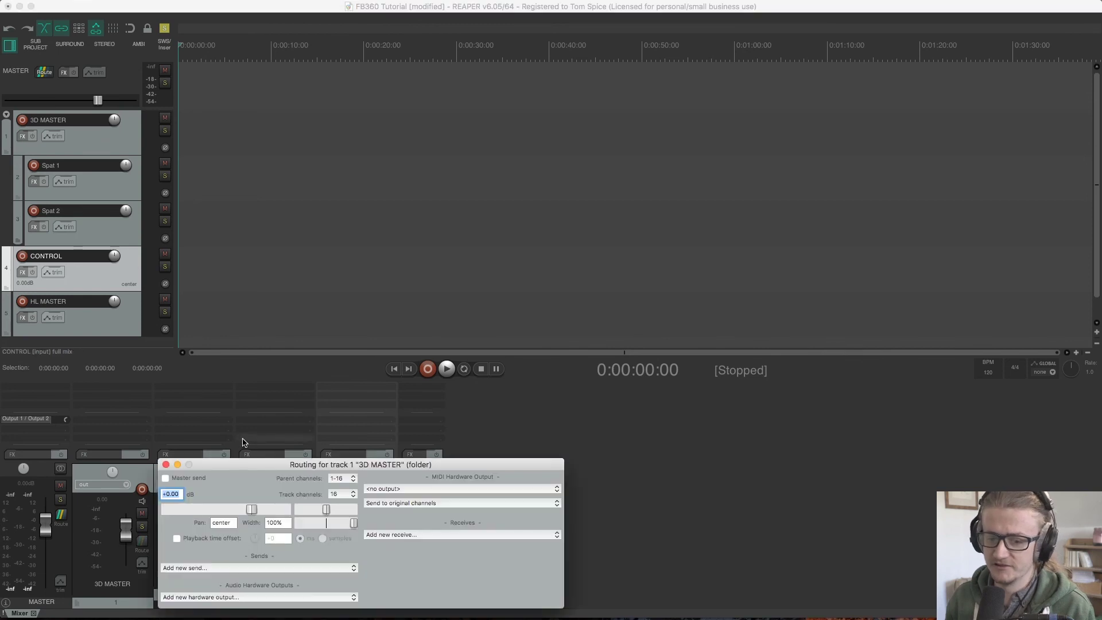
left_click_drag(221, 464, 392, 109)
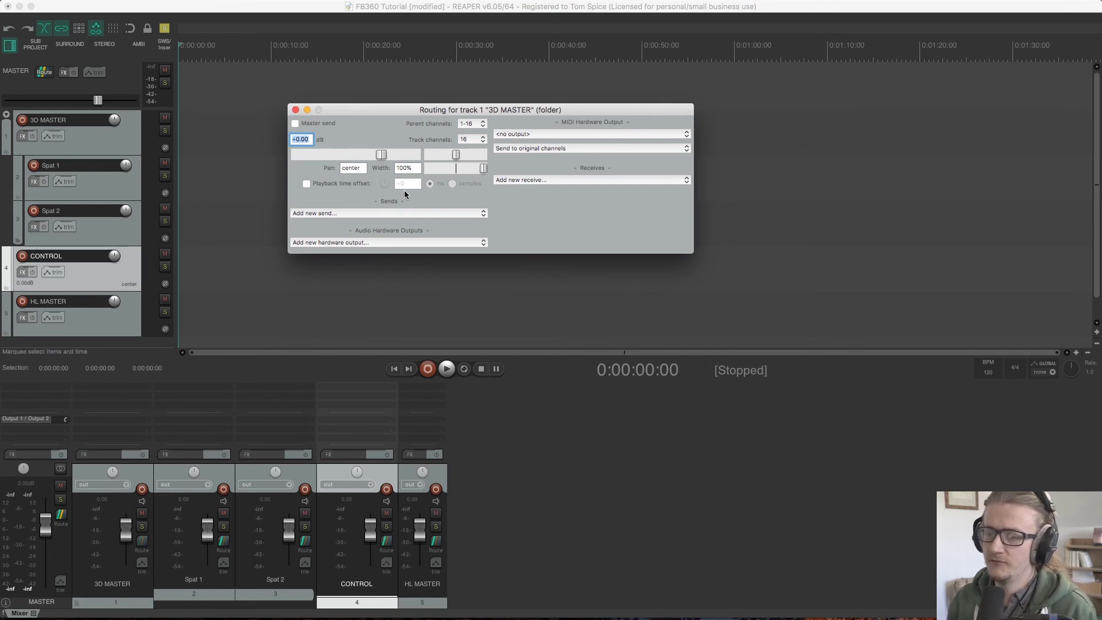
Add a send from 3D MASTER to 4: CONTROL using multichannel source 16 channels, 1-16
left_click(334, 214)
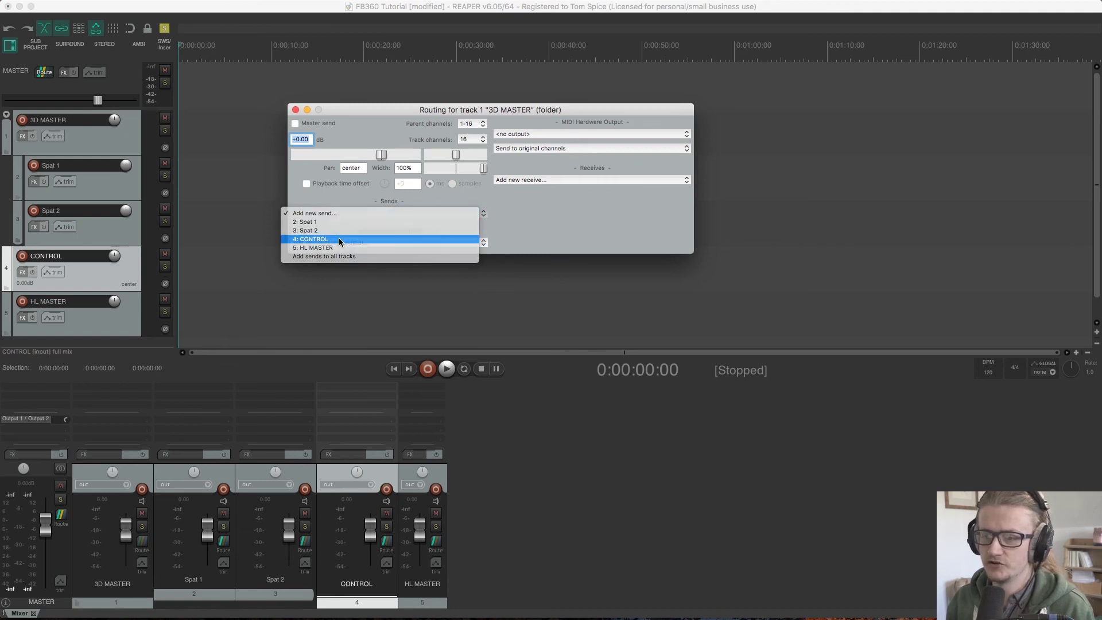
left_click(338, 238)
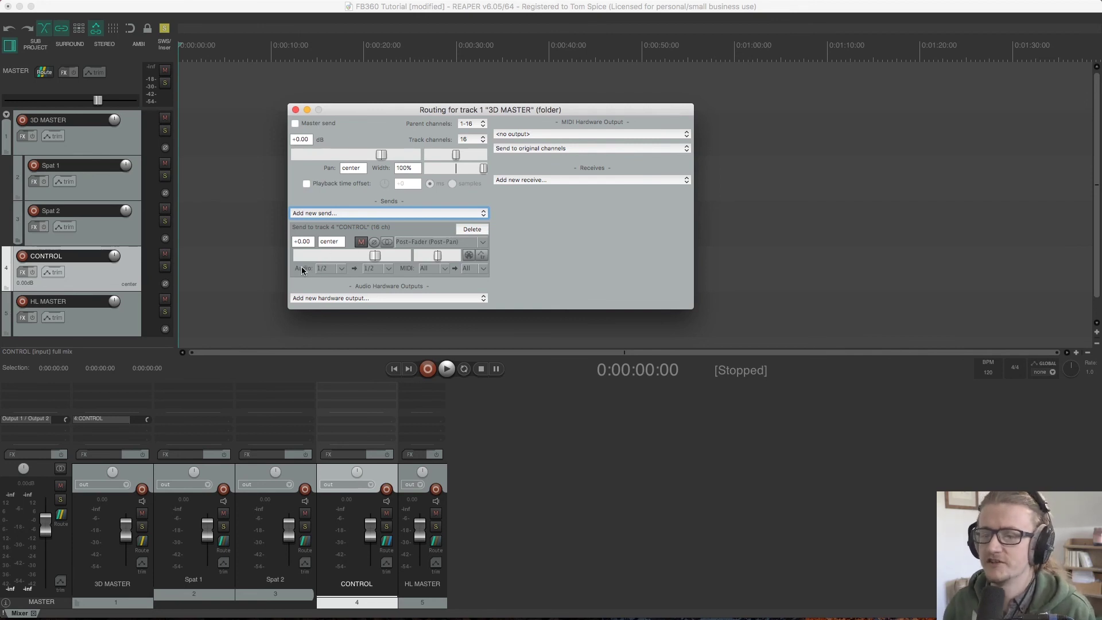
left_click(337, 269)
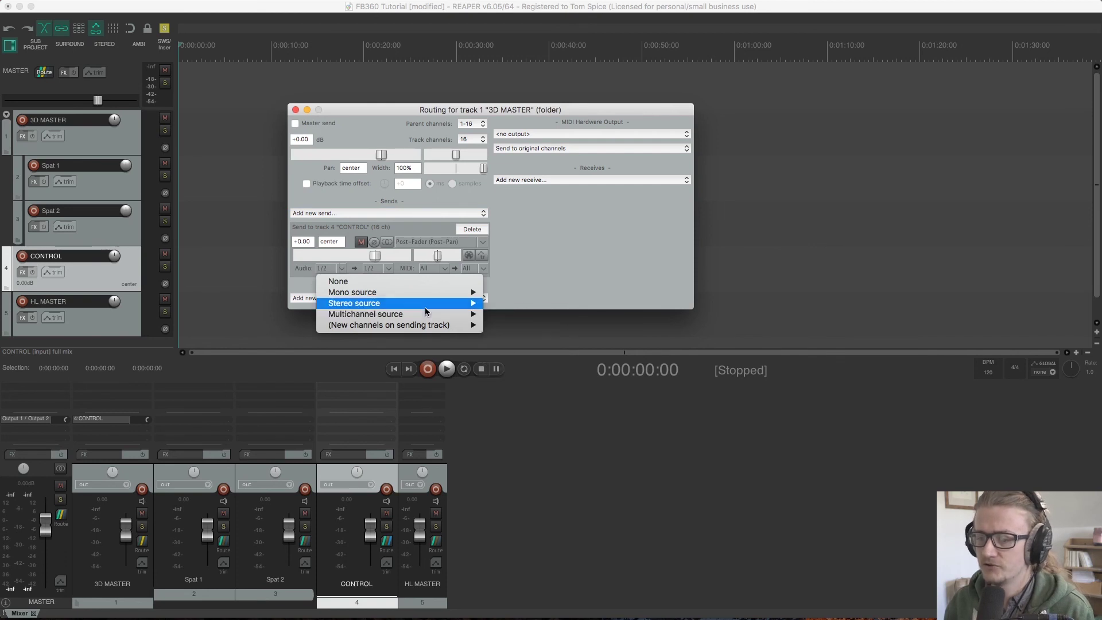
mouse_move(426, 314)
mouse_move(542, 381)
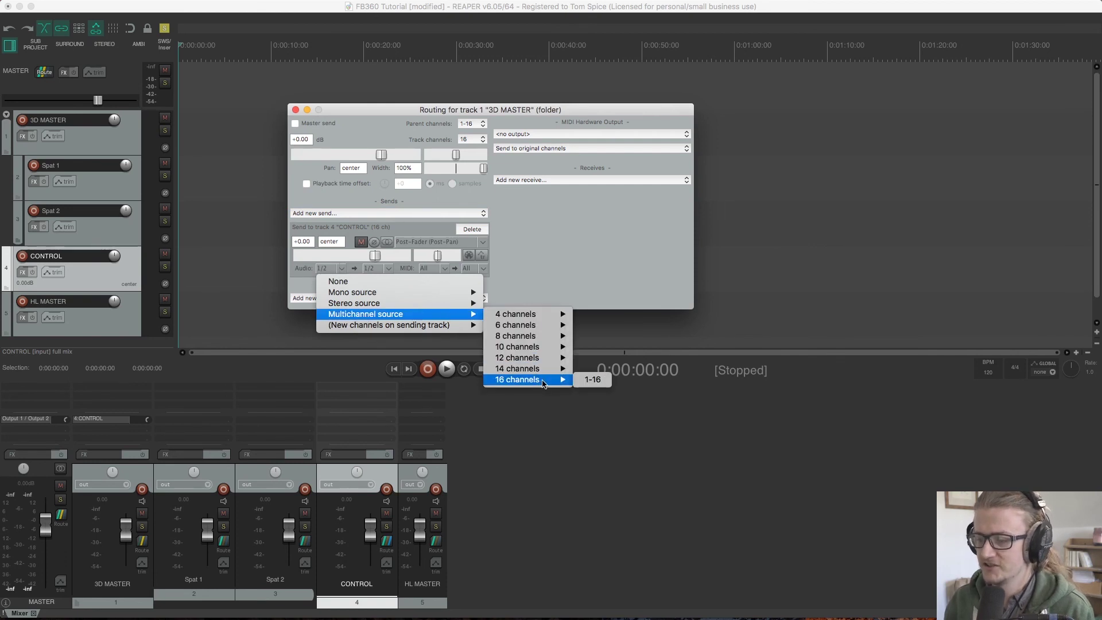
left_click(594, 381)
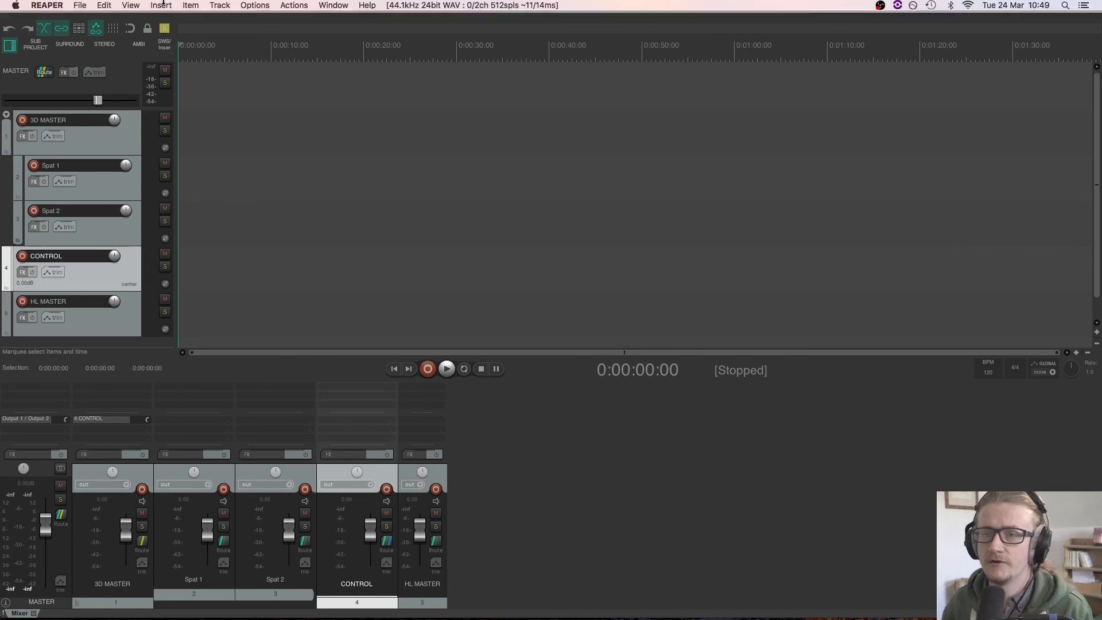
Uncheck Master Track in the View menu so MASTER shows only in the mixer
left_click(131, 6)
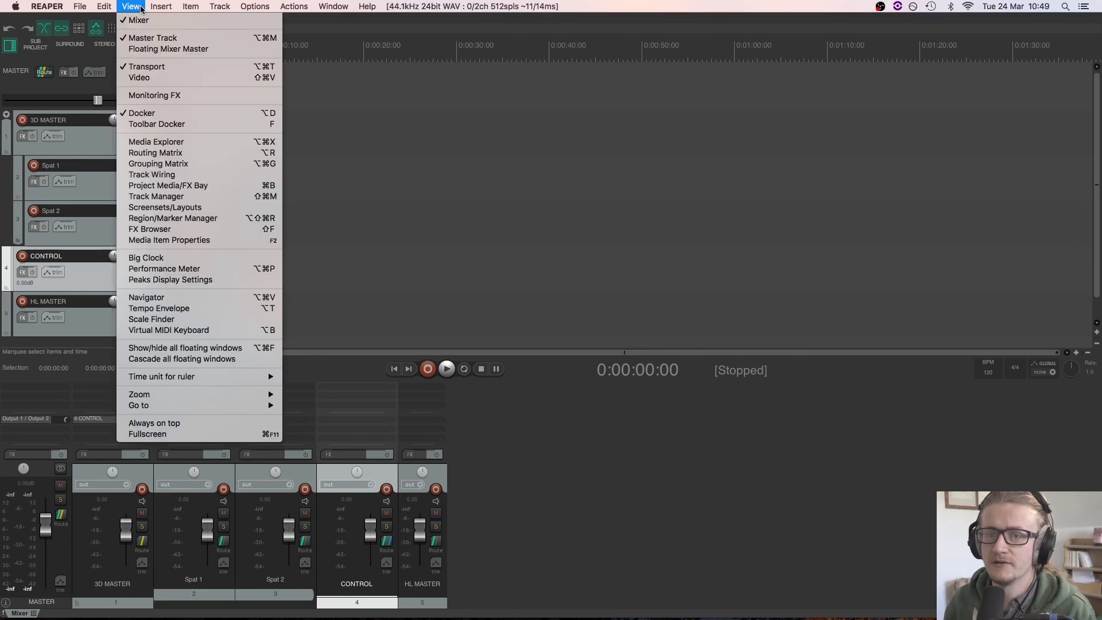
left_click(152, 38)
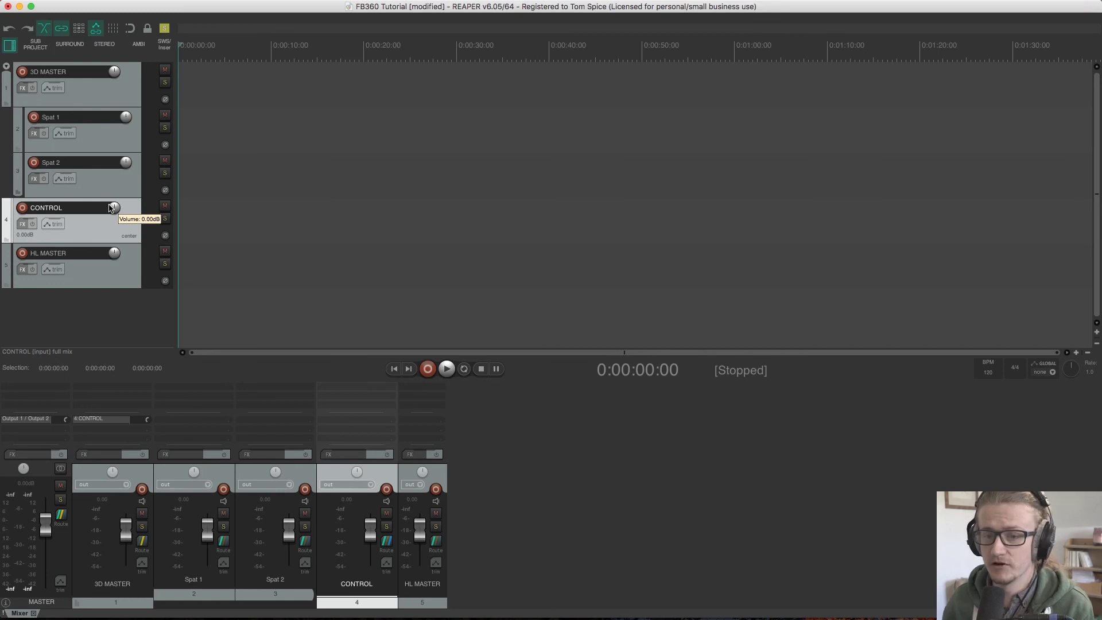
Add two tracks named 'HL 1' and 'HL 2' and nest them under the HL MASTER folder
double_click(87, 311)
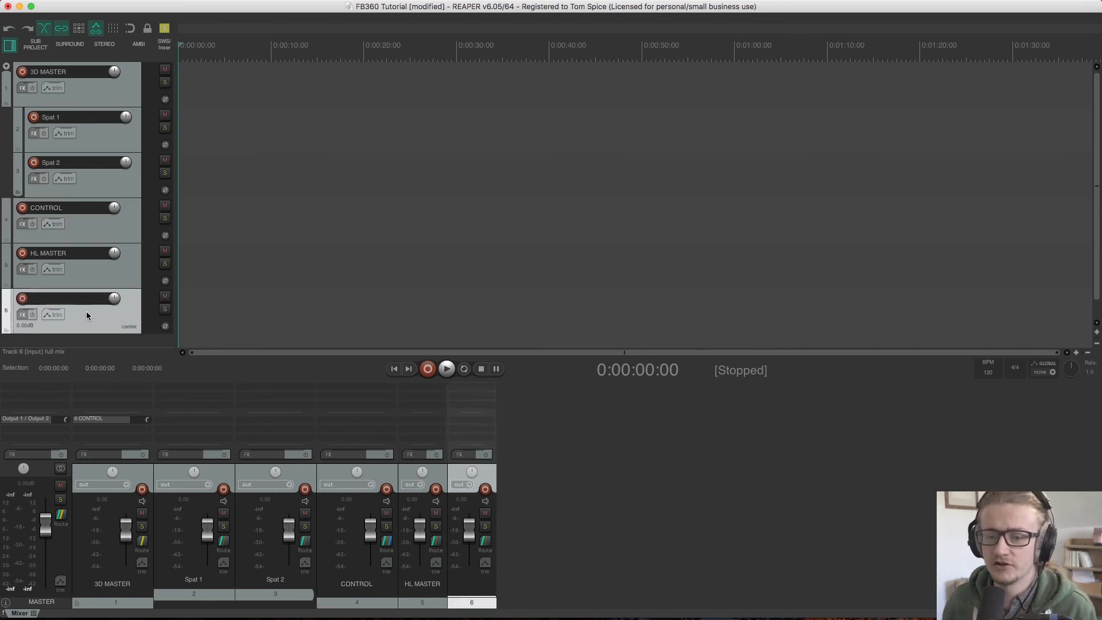
double_click(89, 344)
double_click(60, 267)
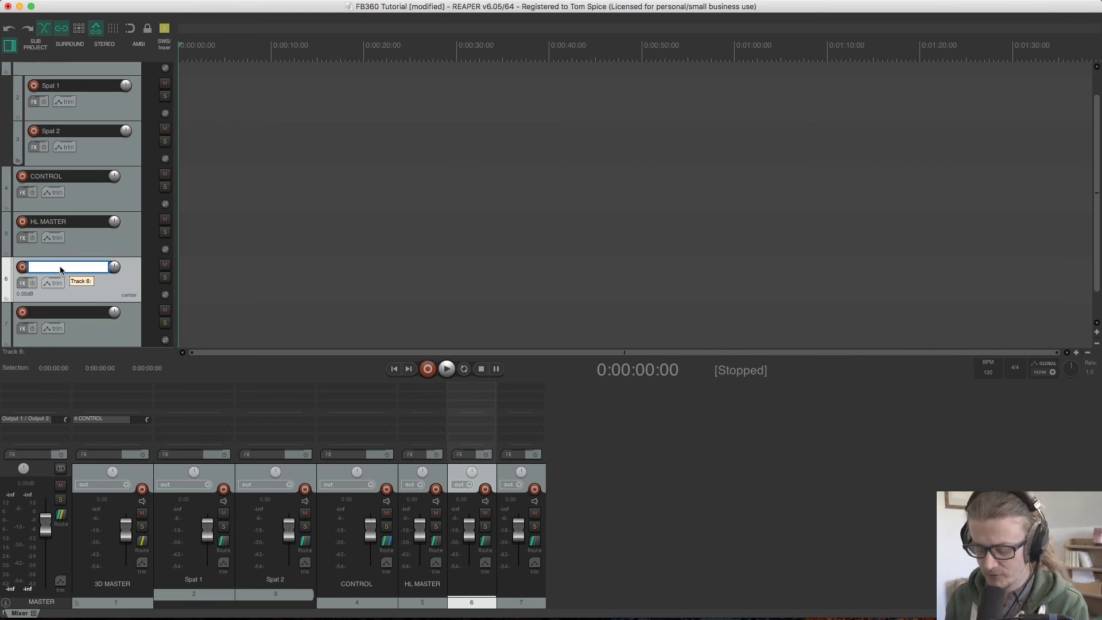
type("HL")
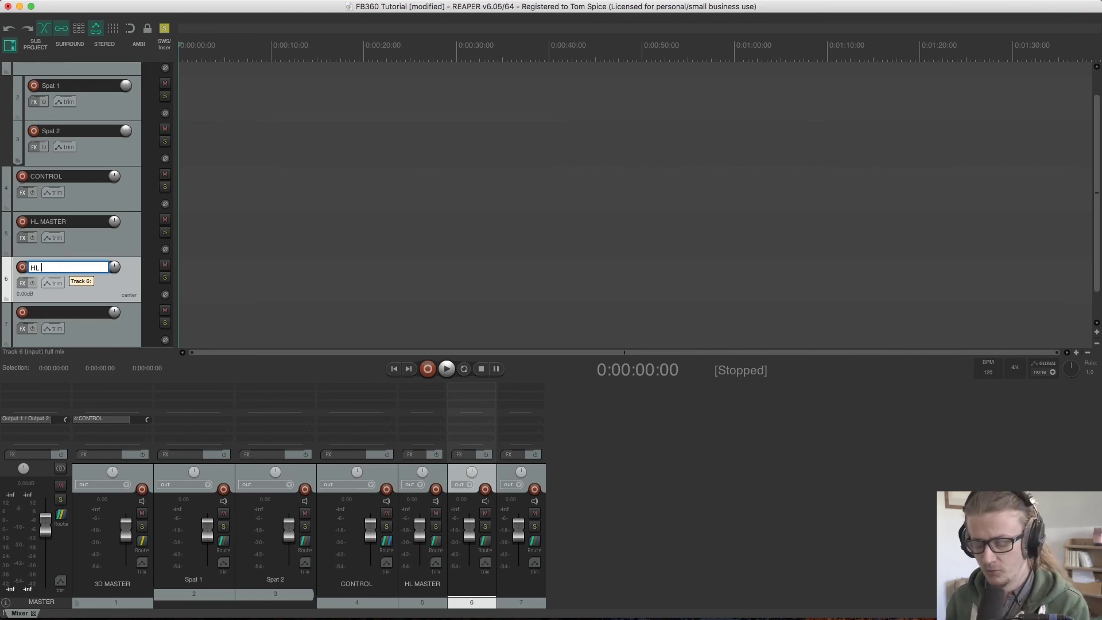
type(" 1")
key("Tab")
type("HL 2")
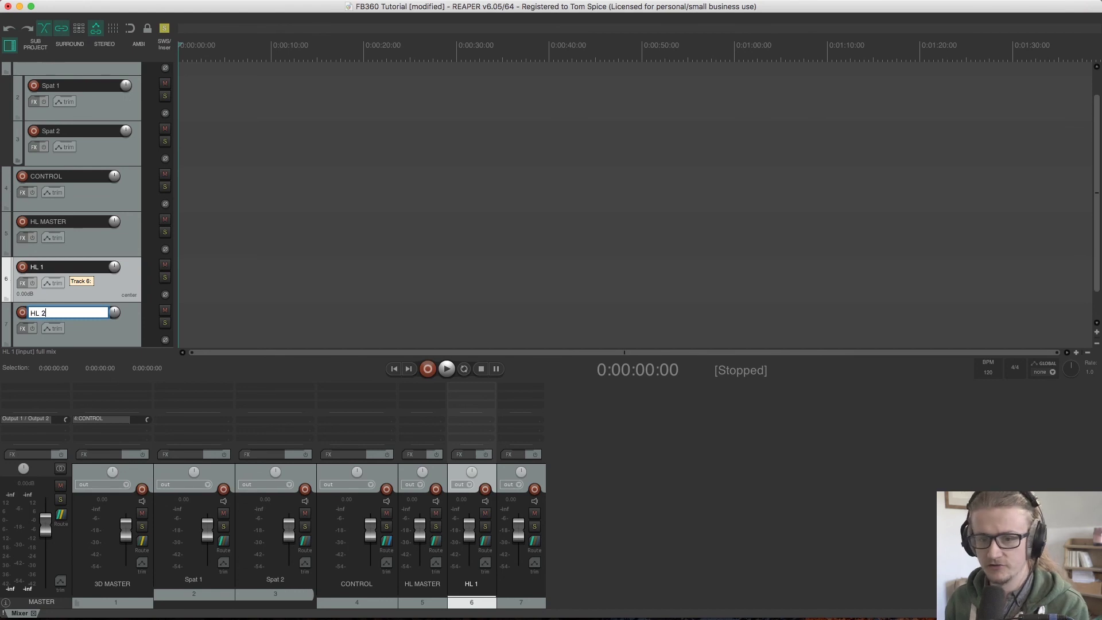
key("Return")
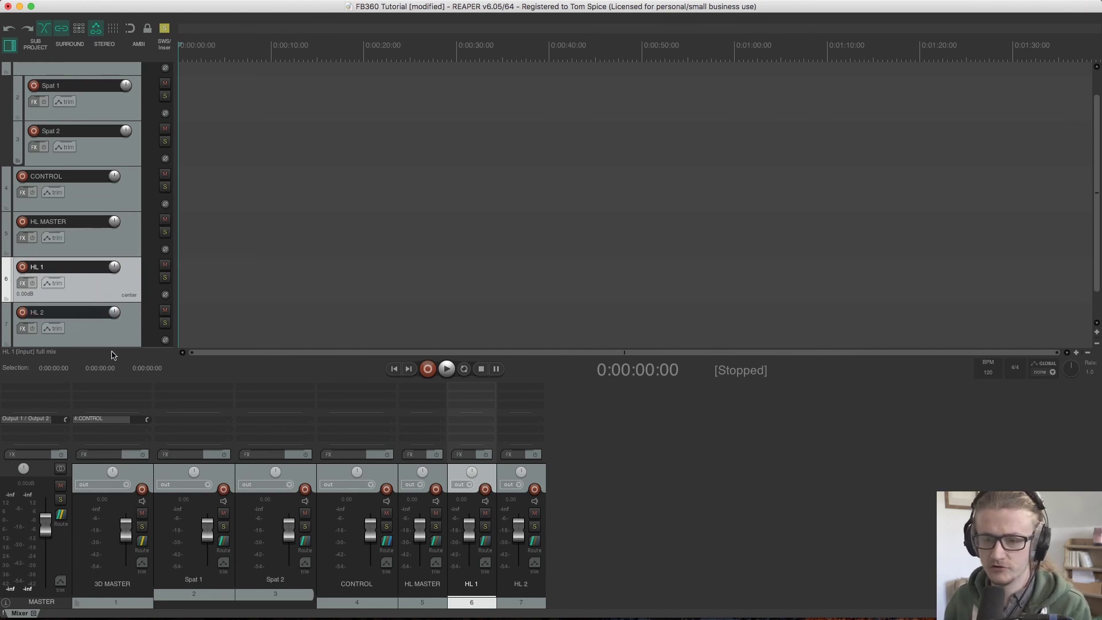
left_click(109, 332, "shift")
left_click_drag(101, 313, 92, 232)
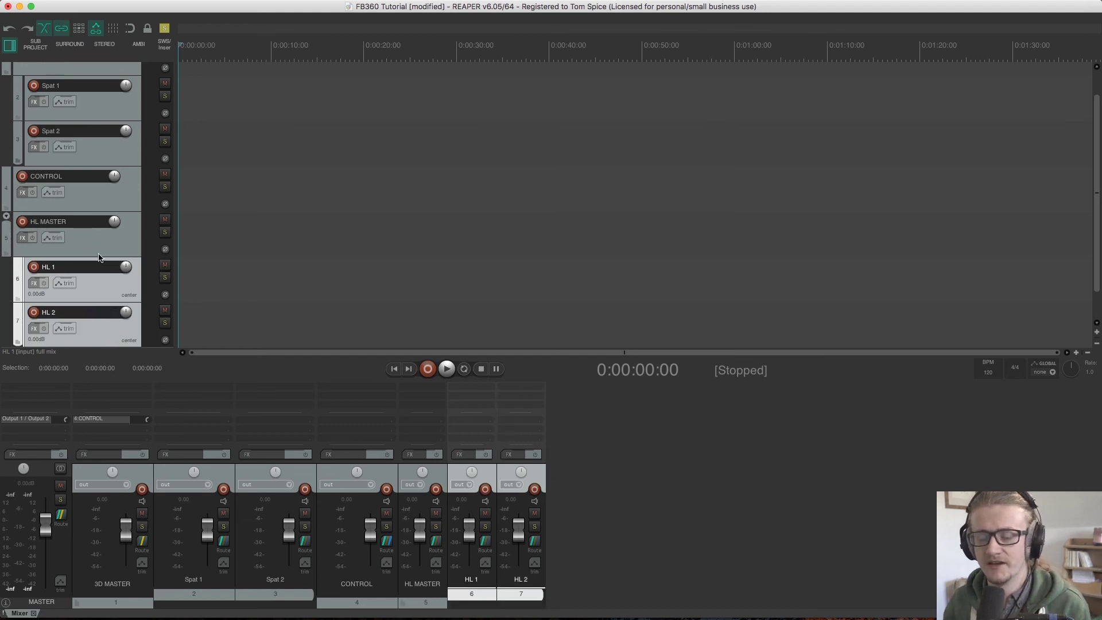